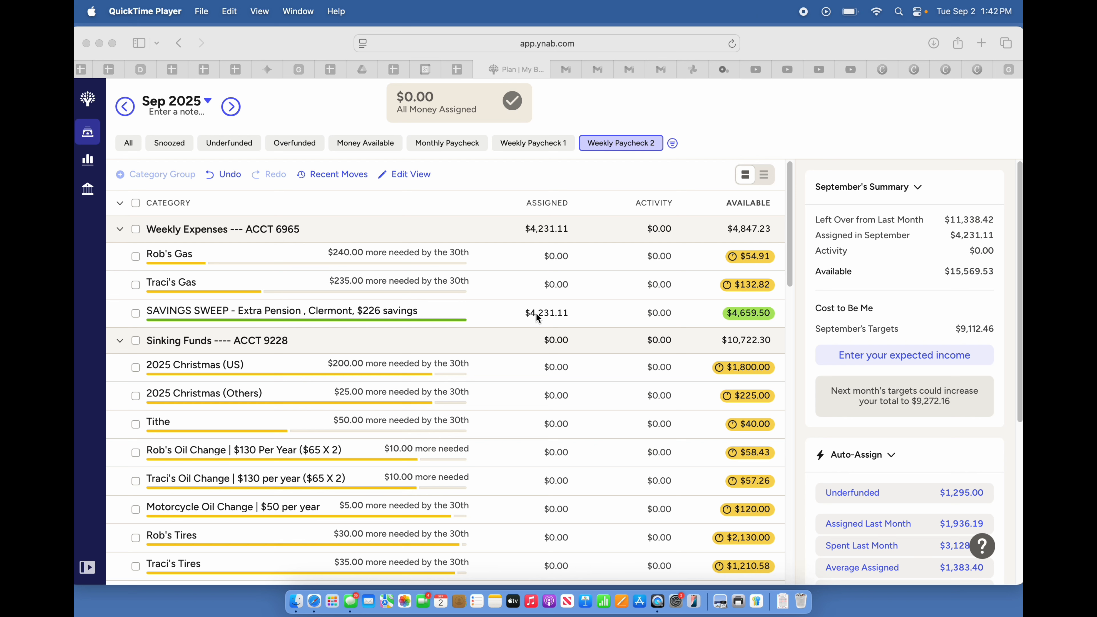
- Reduce the September assigned amount of the SAVINGS SWEEP category by $1,321
click(539, 312)
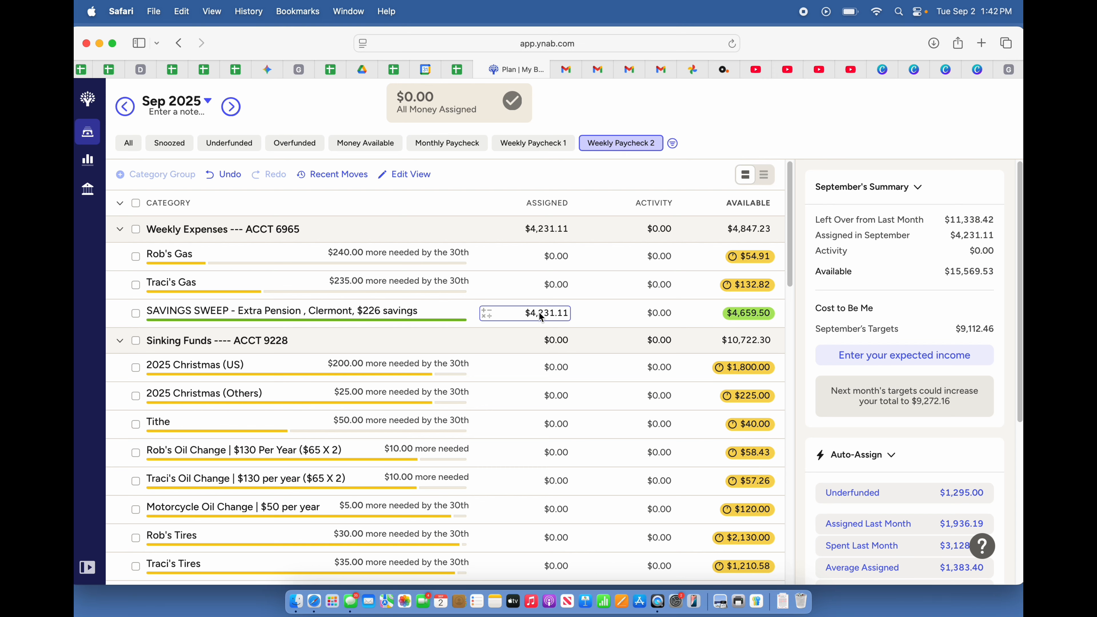
click(489, 315)
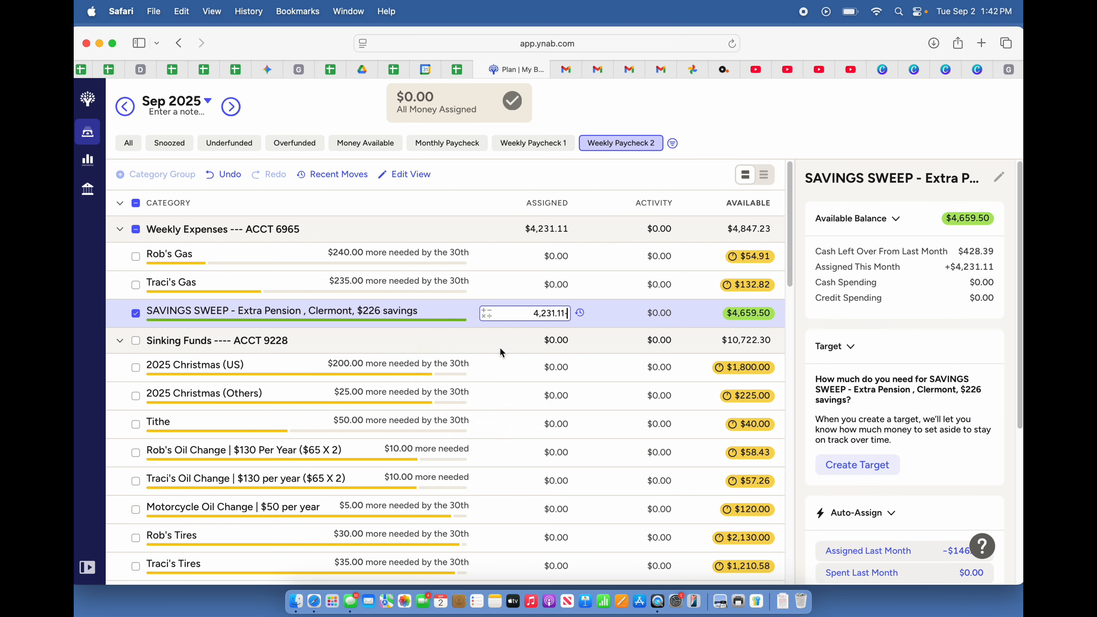
text(-1321)
key(Return)
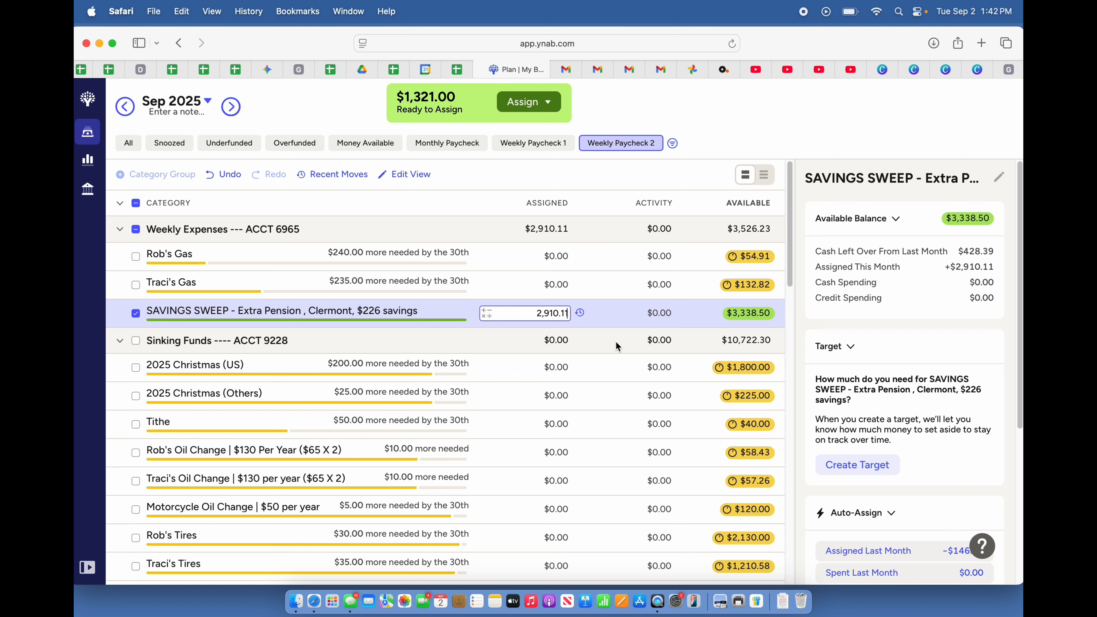
- Assign $240 to the first gas category and $235 to the second gas category under Weekly Expenses
click(549, 256)
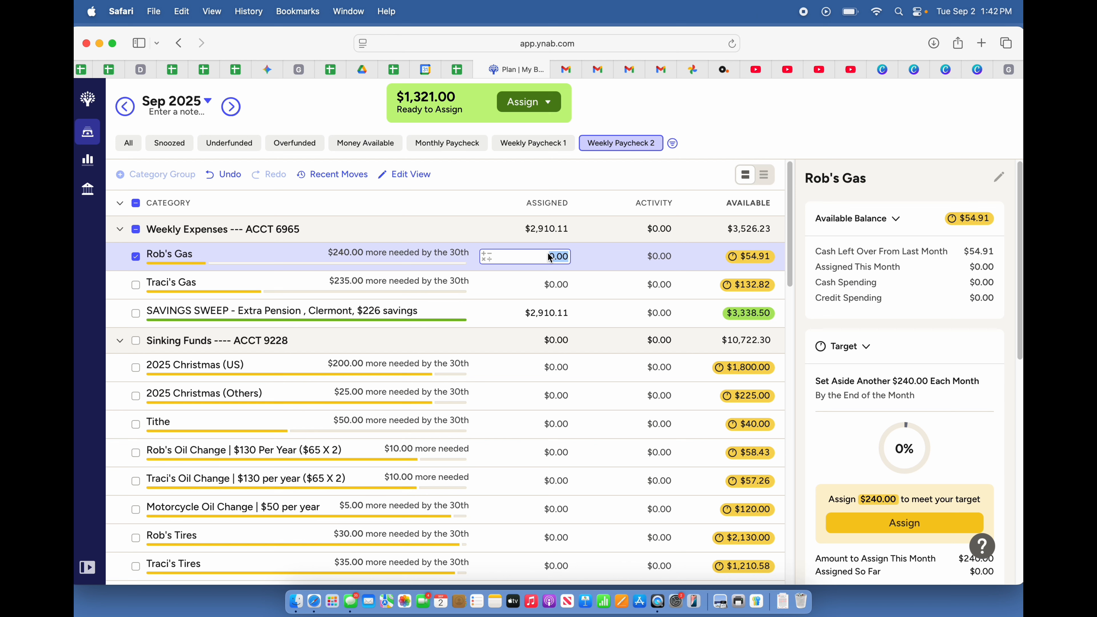
text(240)
key(Return)
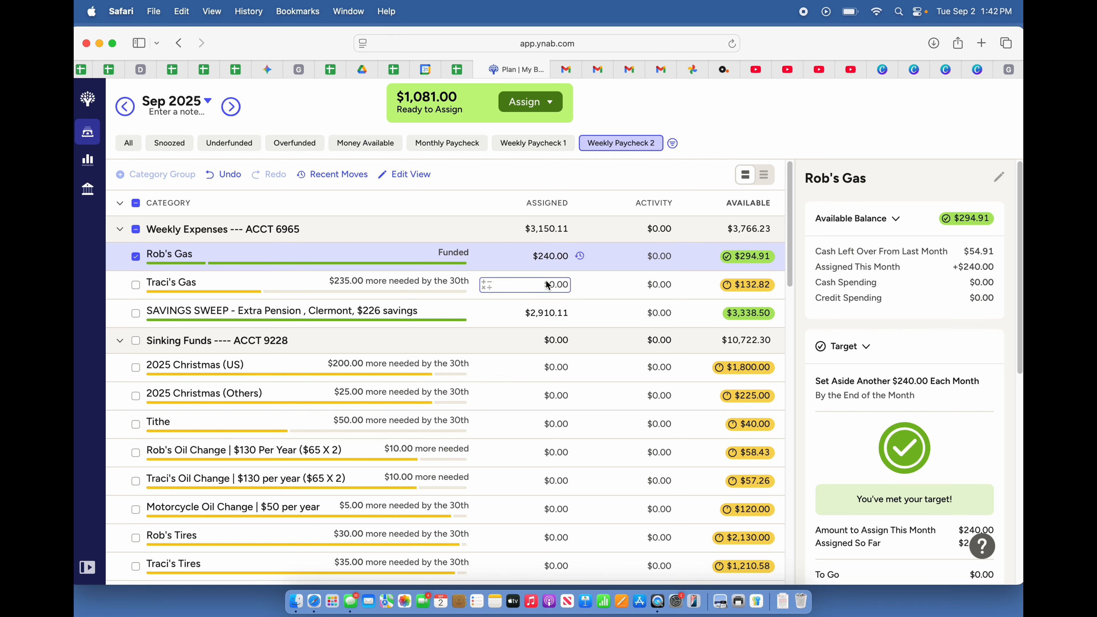
click(547, 284)
text(235)
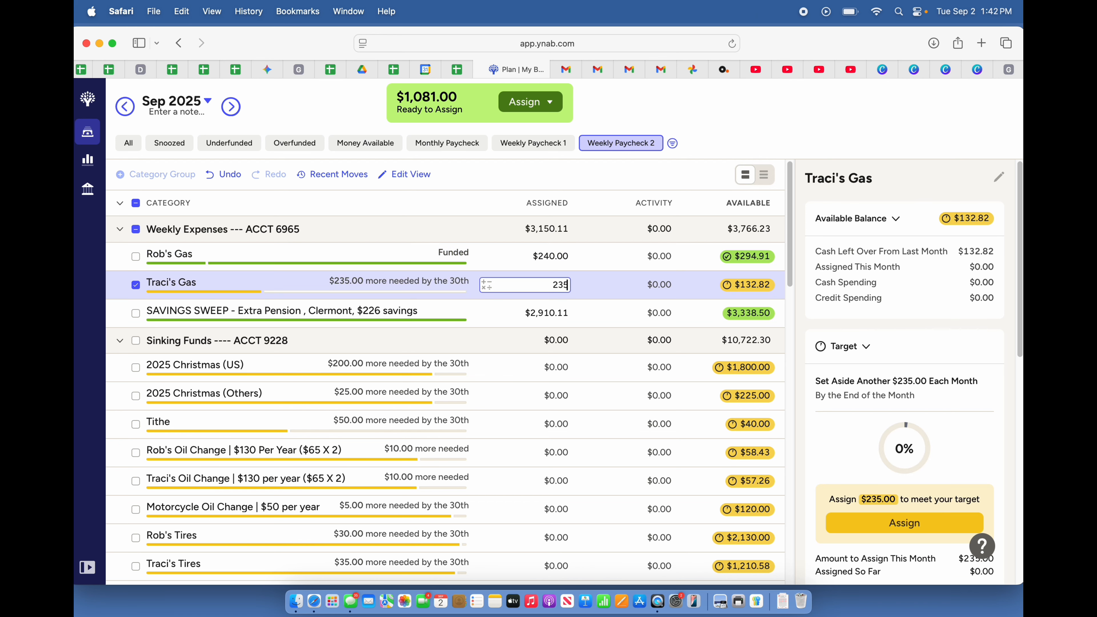
key(Return)
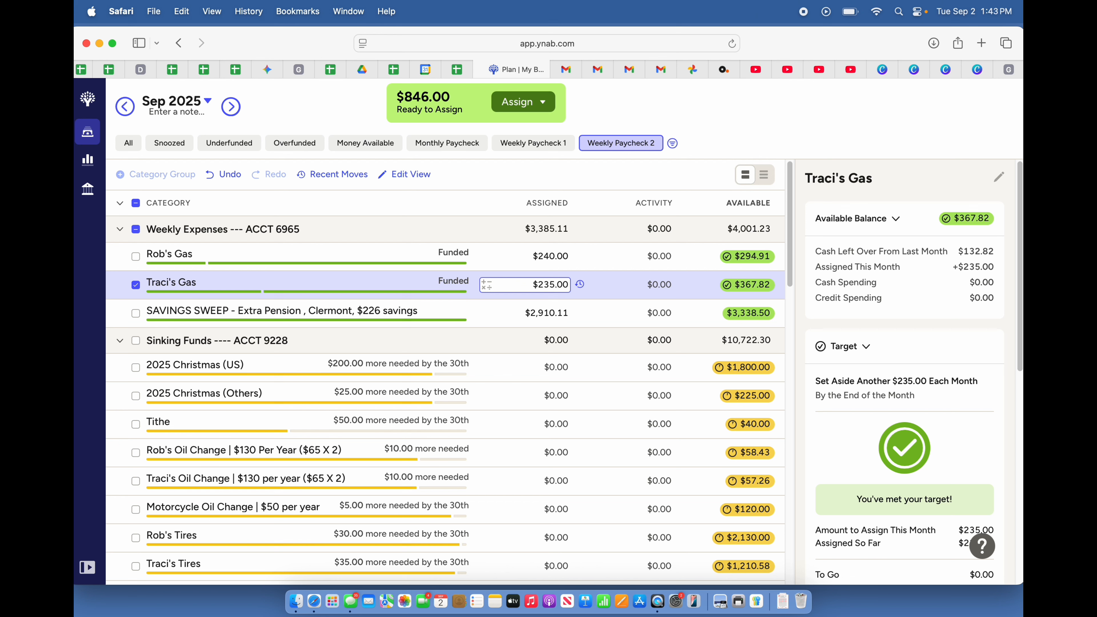
- Assign $25 to 2025 Christmas (Others) and $50 to Tithe under Sinking Funds
click(545, 366)
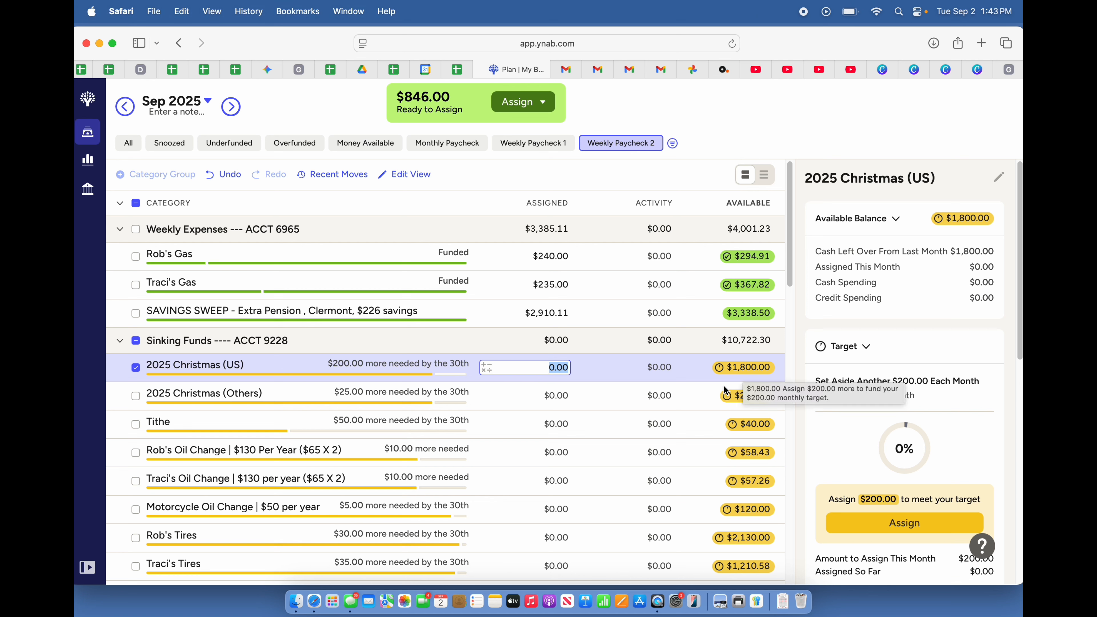
click(549, 403)
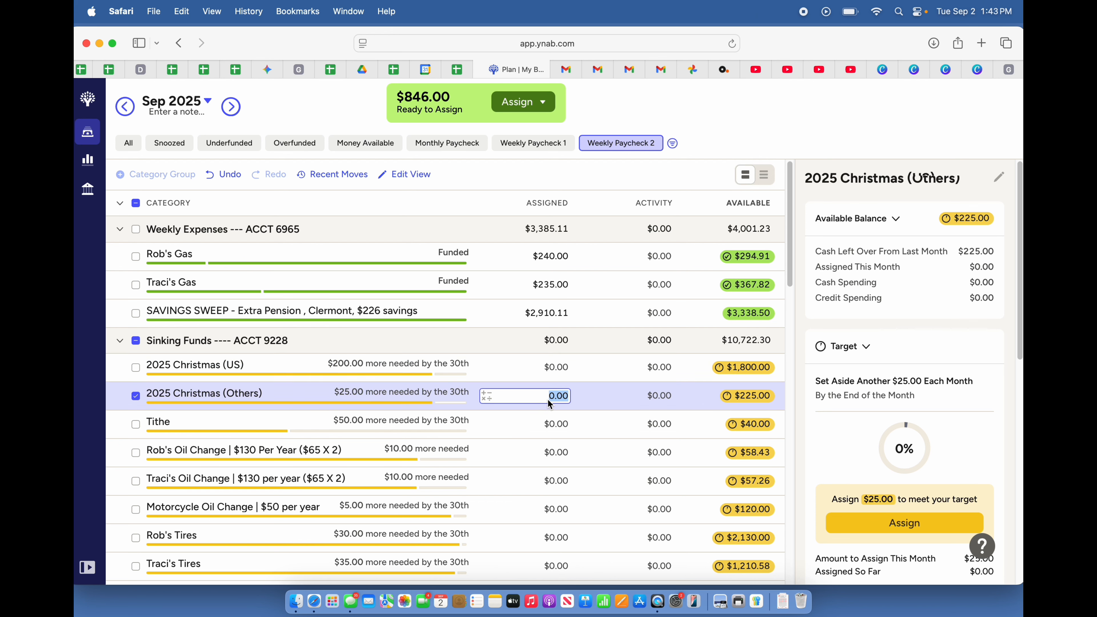
text(25)
key(Return)
click(551, 423)
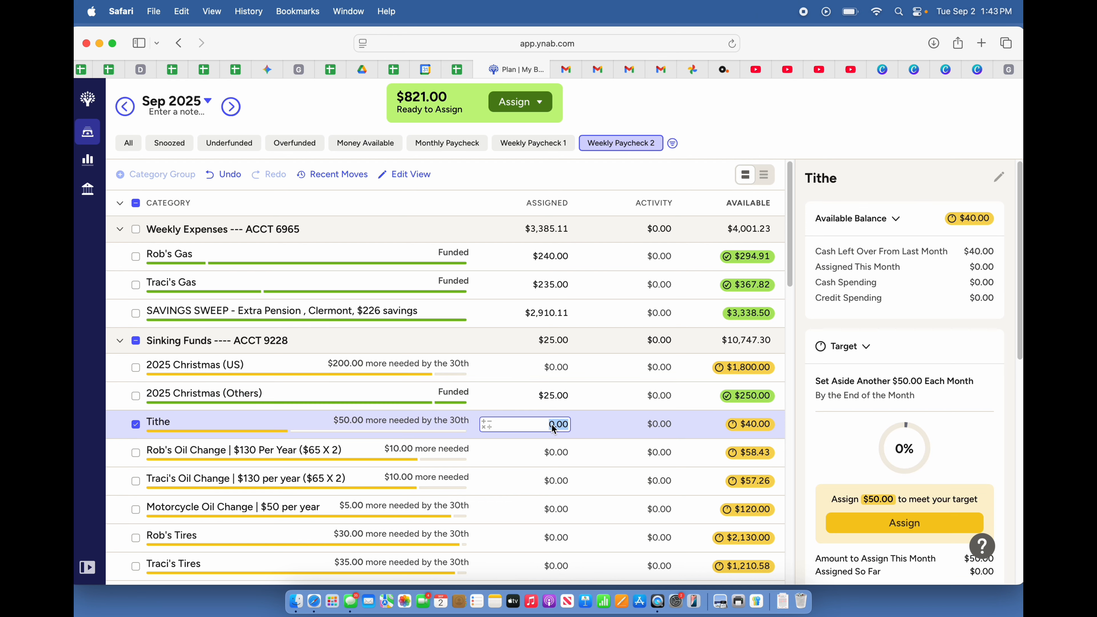
text(50)
key(Return)
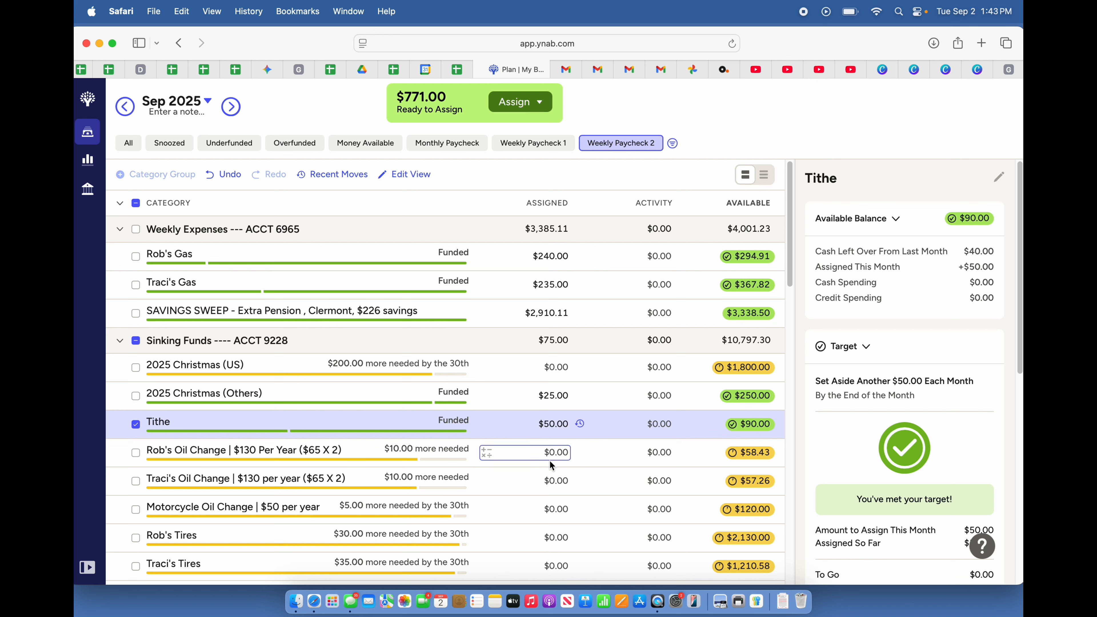
- Assign $10 to each of the two $130-per-year car oil change categories
click(551, 458)
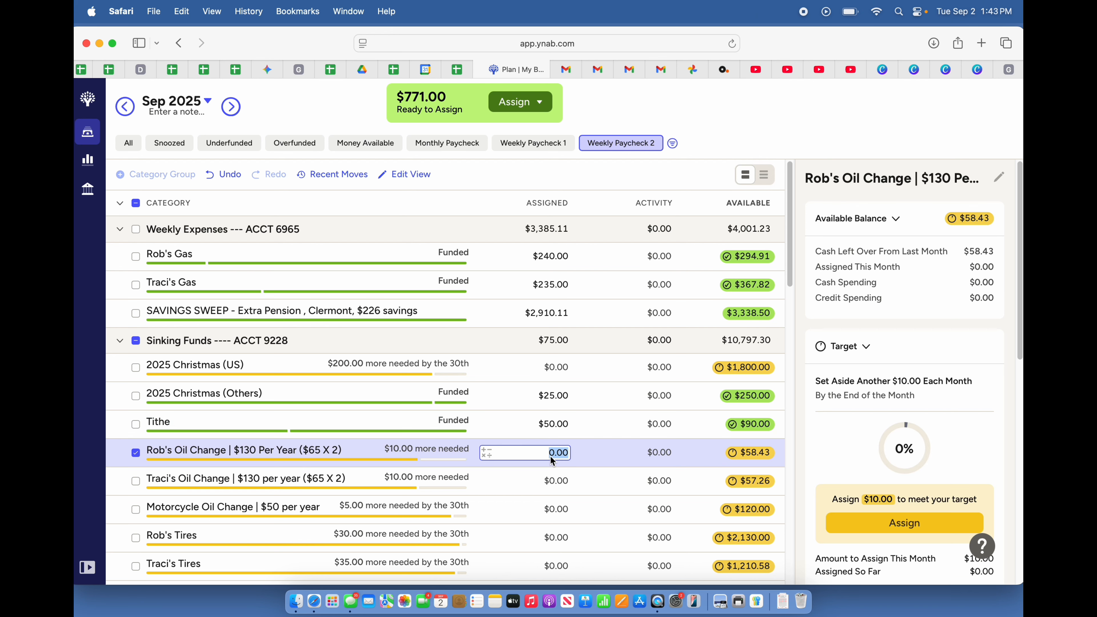
text(10)
key(Tab)
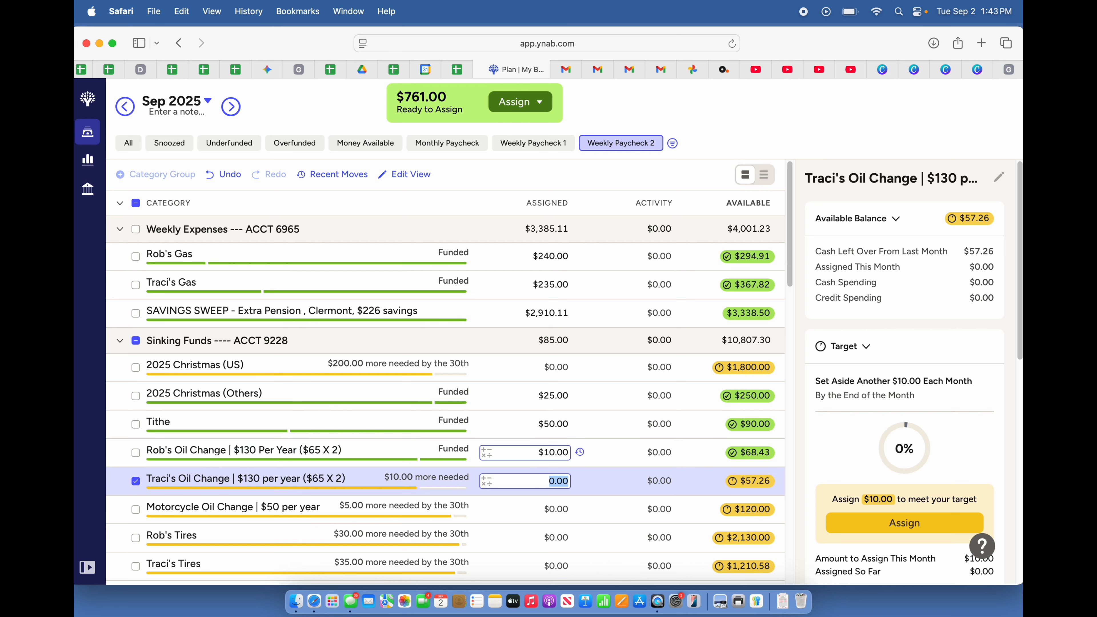
text(10)
key(Tab)
- Assign $5 to the Motorcycle Oil Change category under Sinking Funds
scroll(536, 456, down, 1)
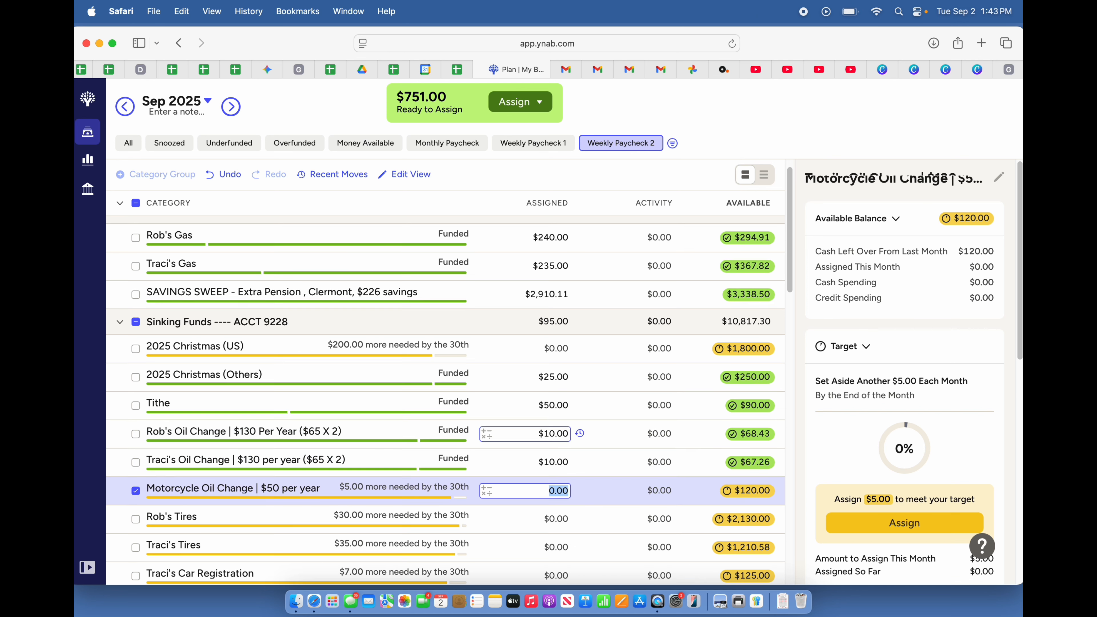
text(5)
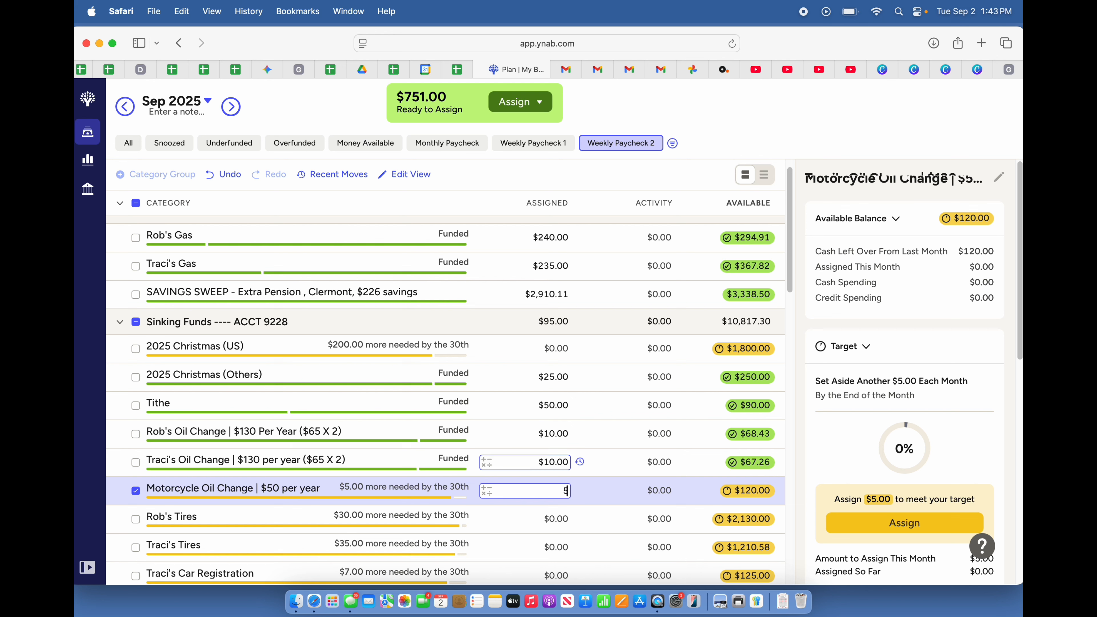
key(Return)
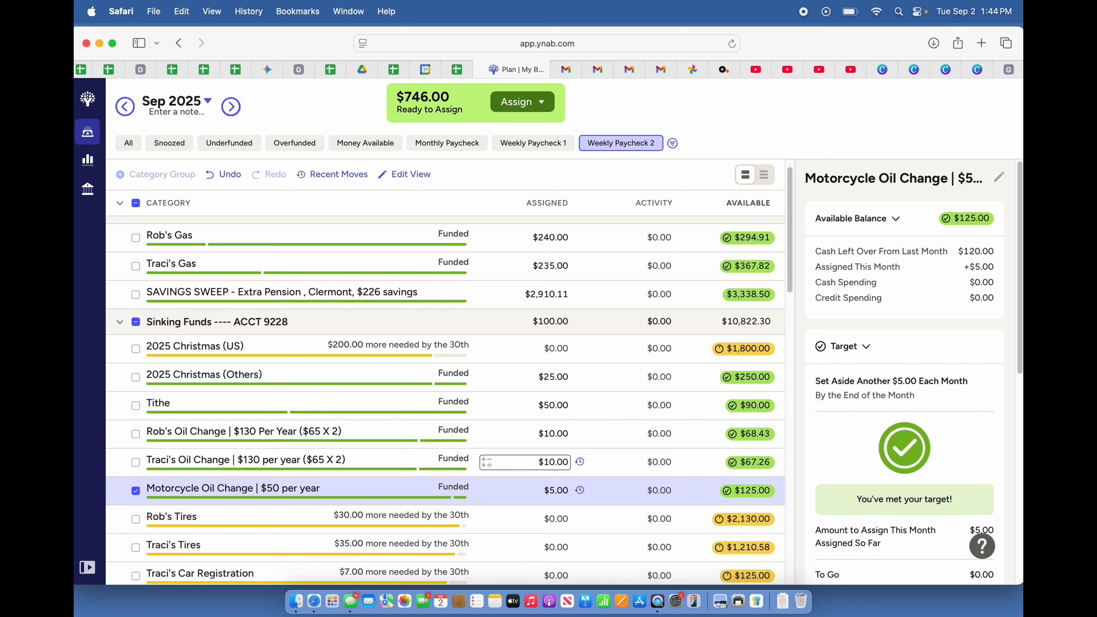
- Assign $30 to the first tires category and $35 to the second tires category under Sinking Funds
key(Down)
key(Down)
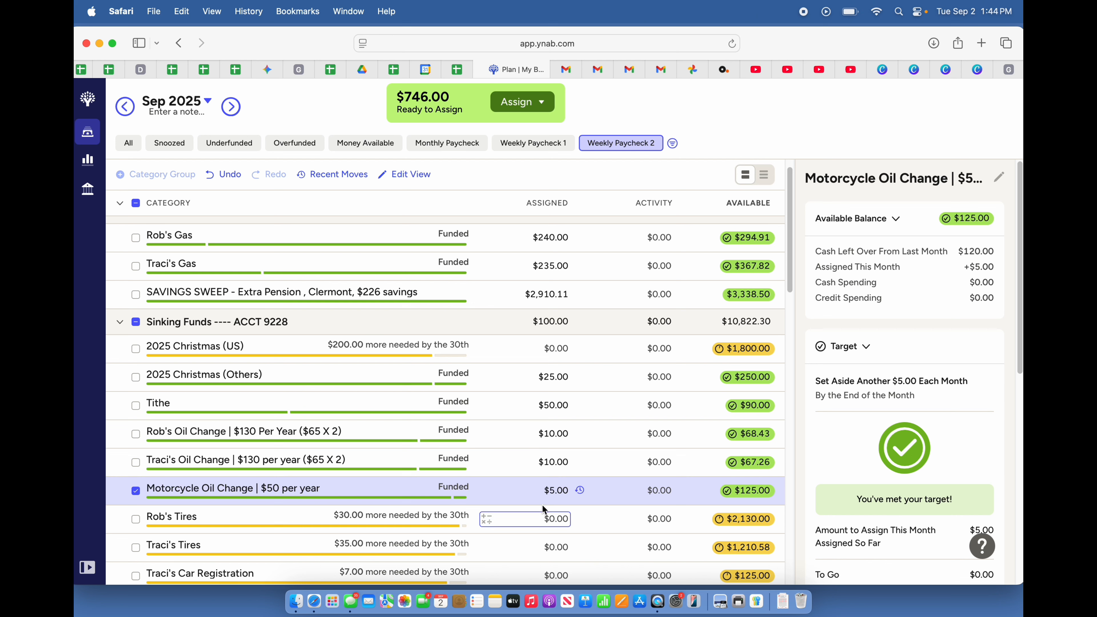
scroll(543, 508, down, 2)
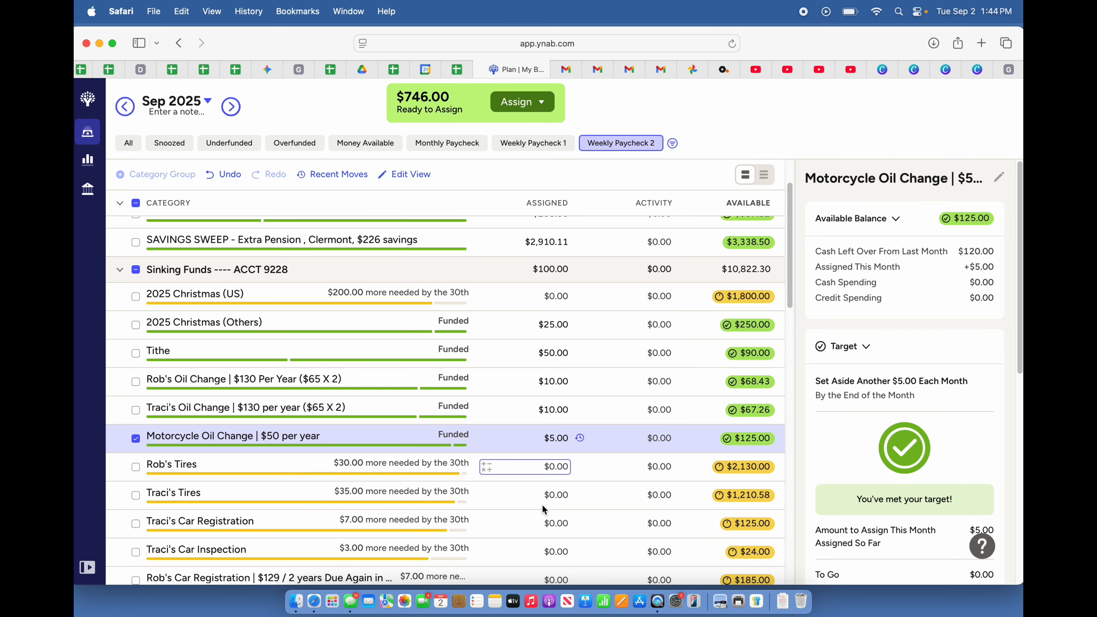
click(548, 466)
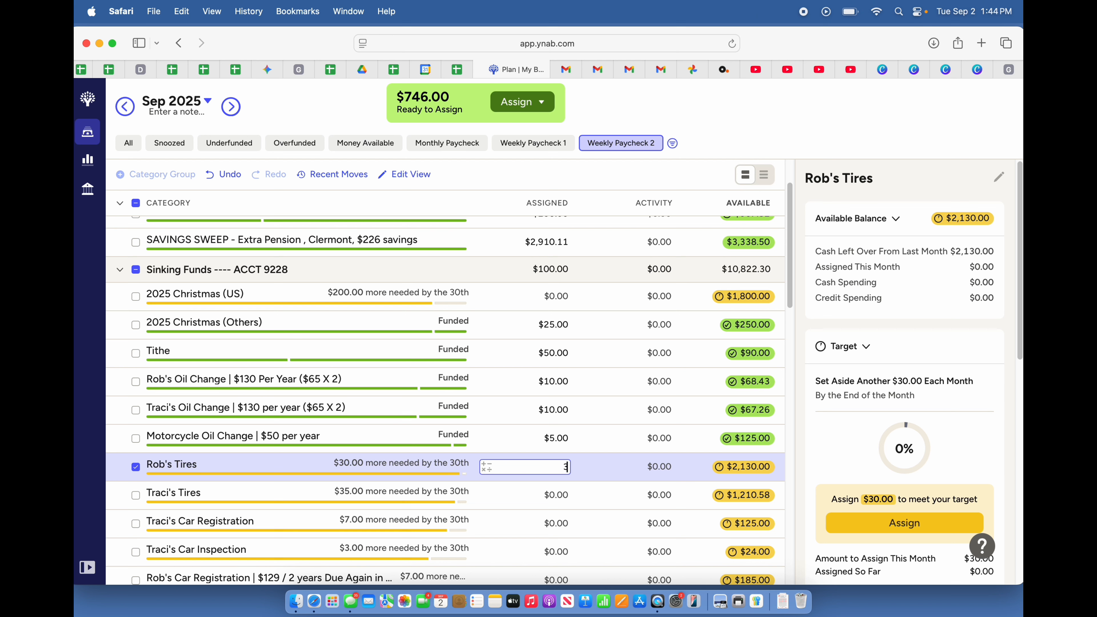
text(30)
key(Return)
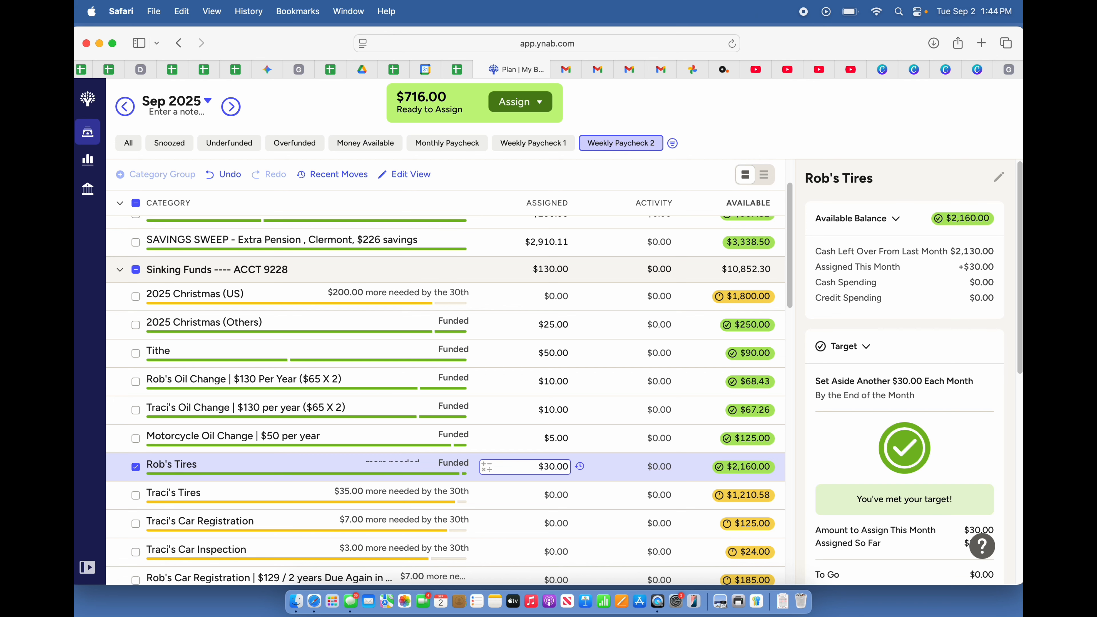
click(549, 497)
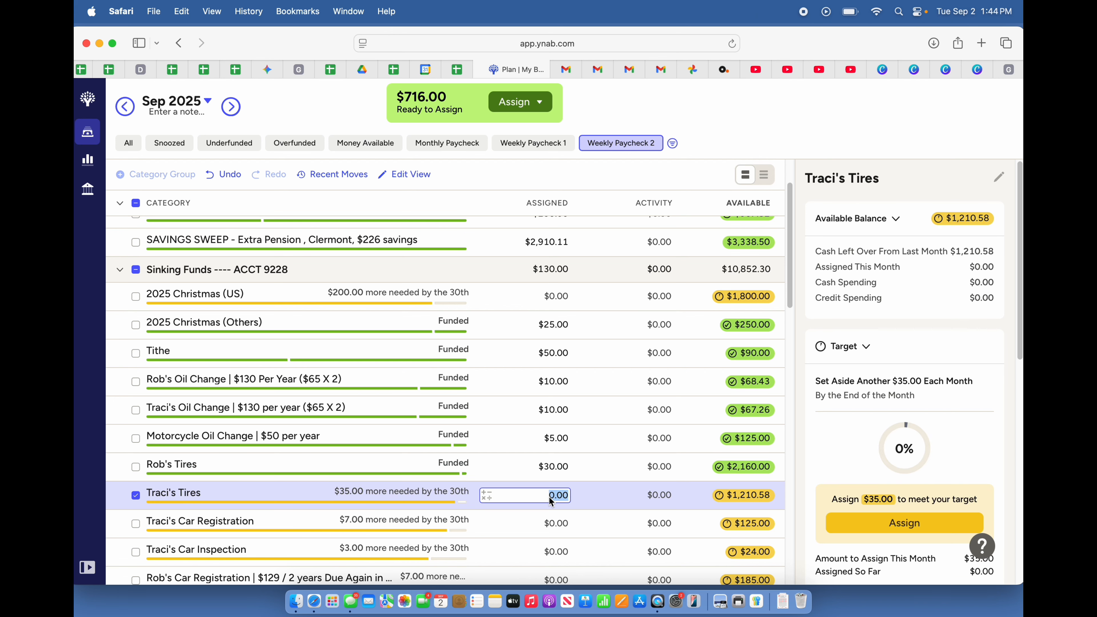
text(35)
key(Return)
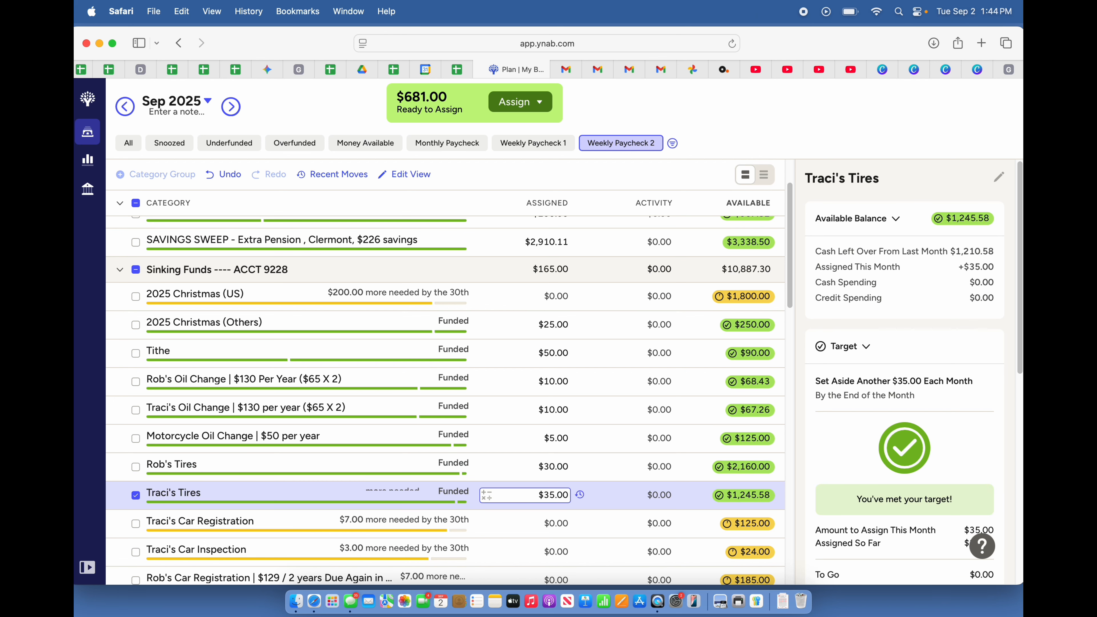
- Assign $7 to the first car registration category and $3 to the car inspection category directly below it
scroll(549, 525, down, 3)
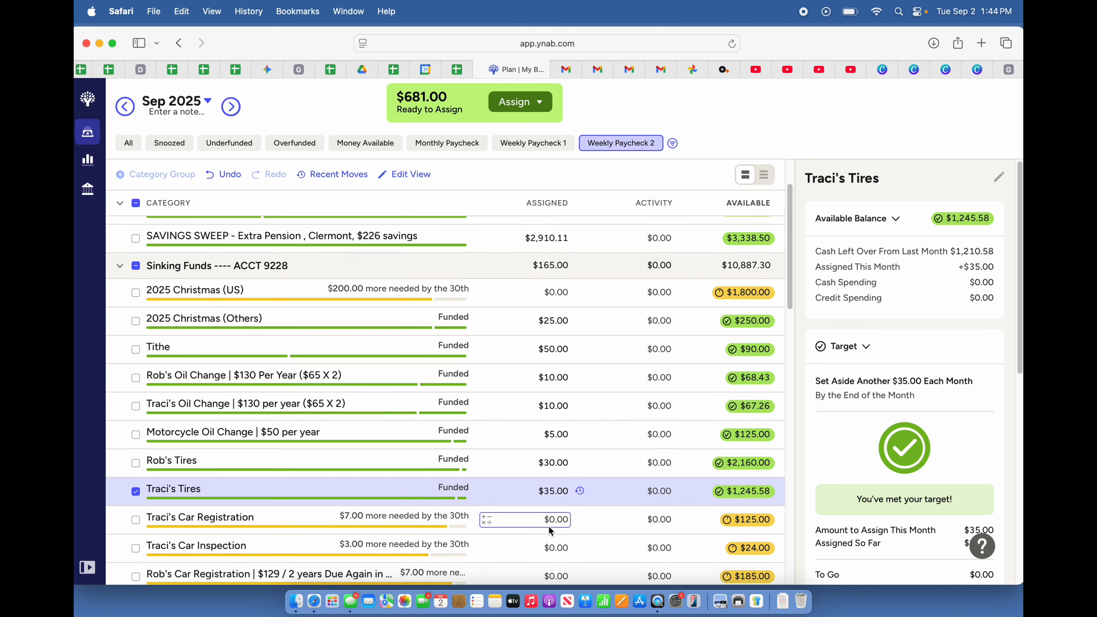
click(548, 439)
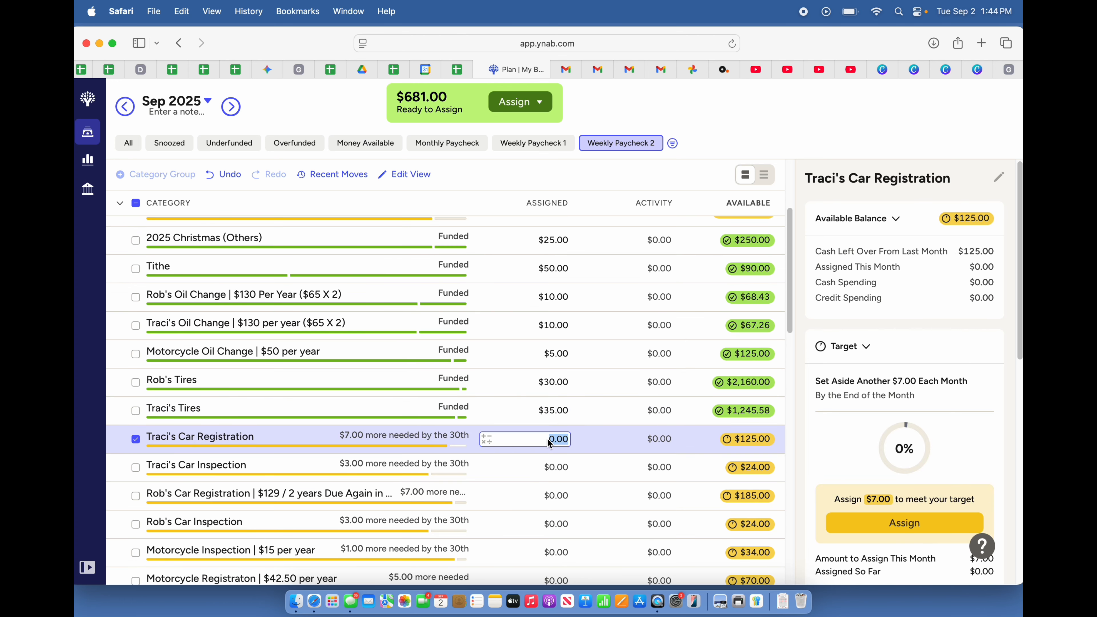
text(7)
key(Return)
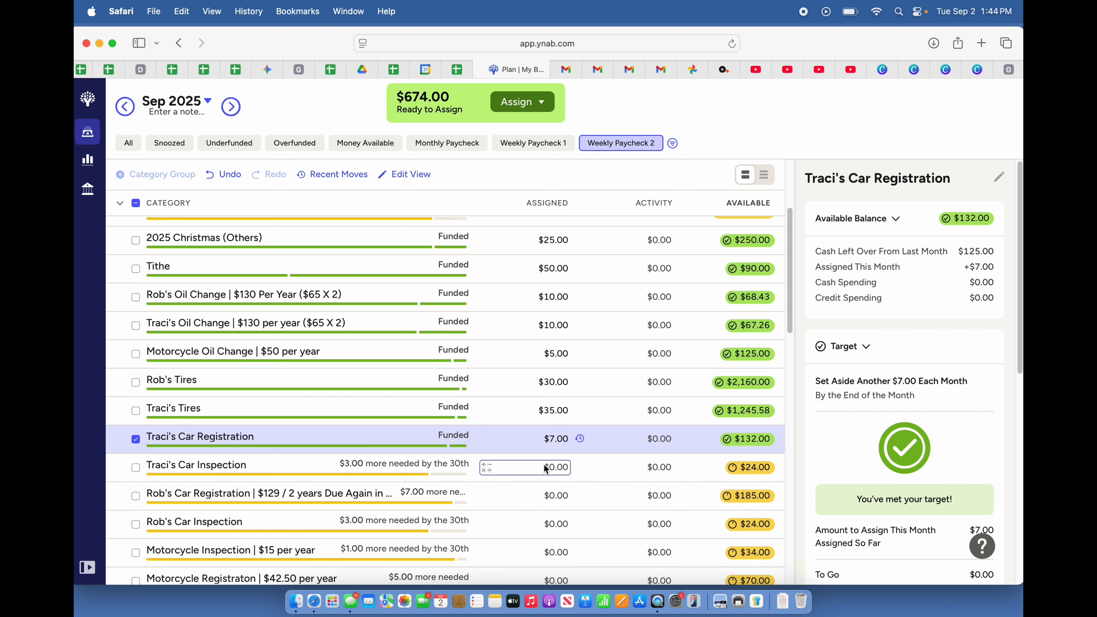
click(545, 466)
text(3)
key(Return)
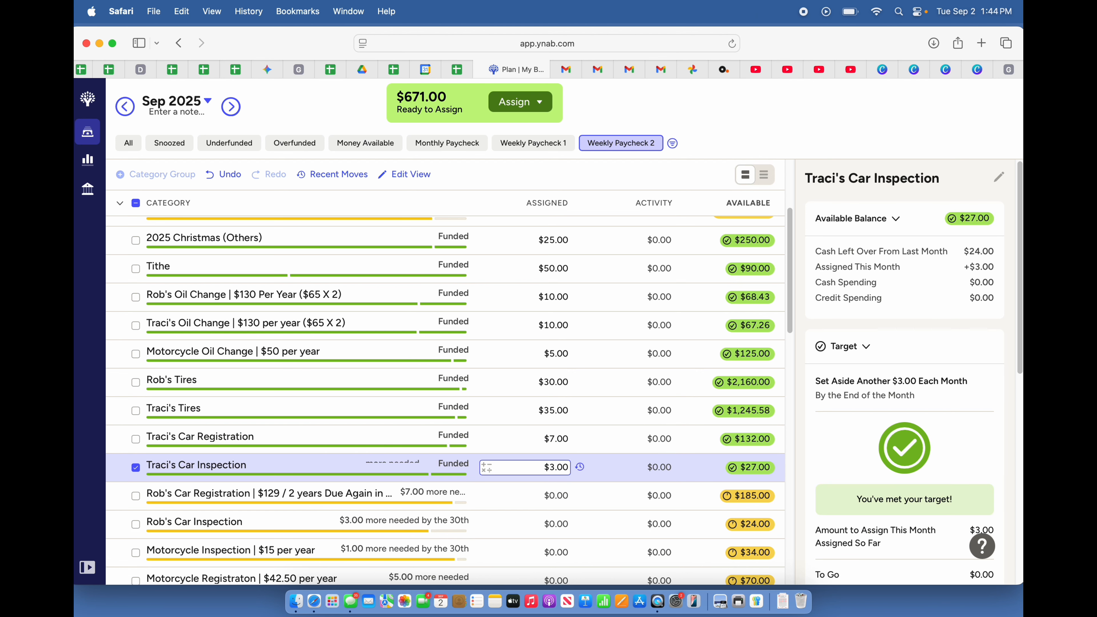
- Assign $7 to the $129-per-two-years car registration category and $3 to the second car inspection category
click(543, 492)
scroll(544, 492, down, 3)
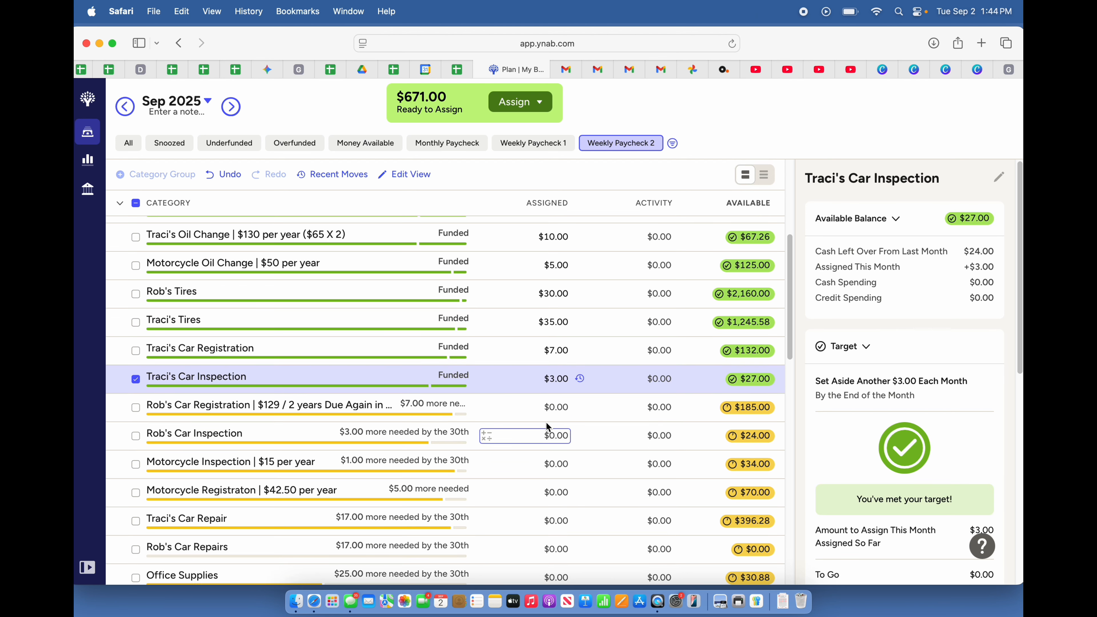
click(553, 407)
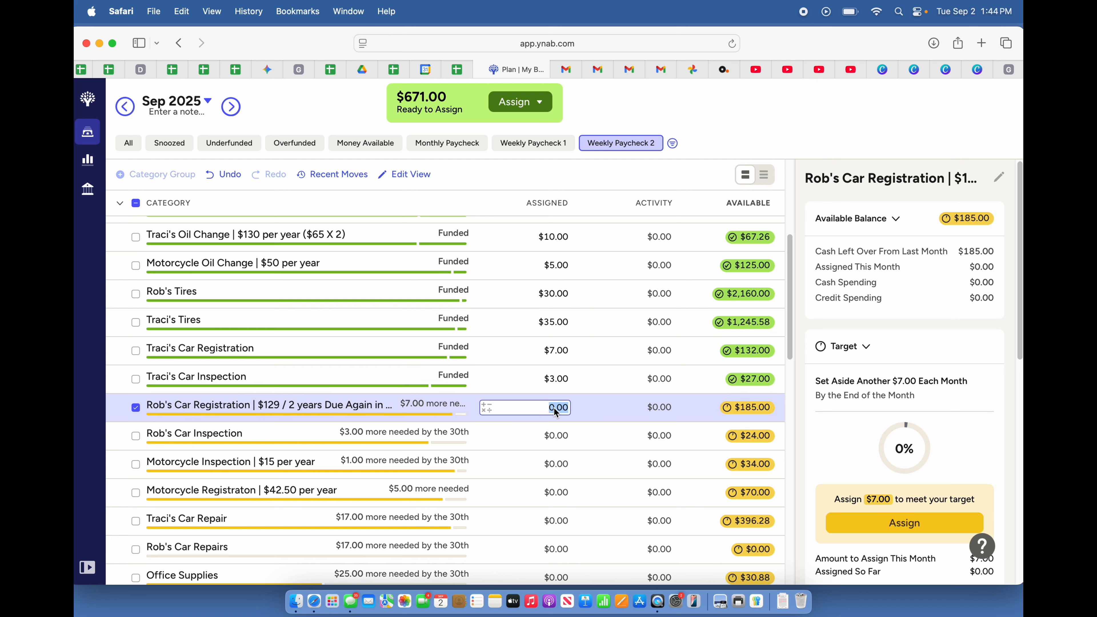
text(7)
key(Return)
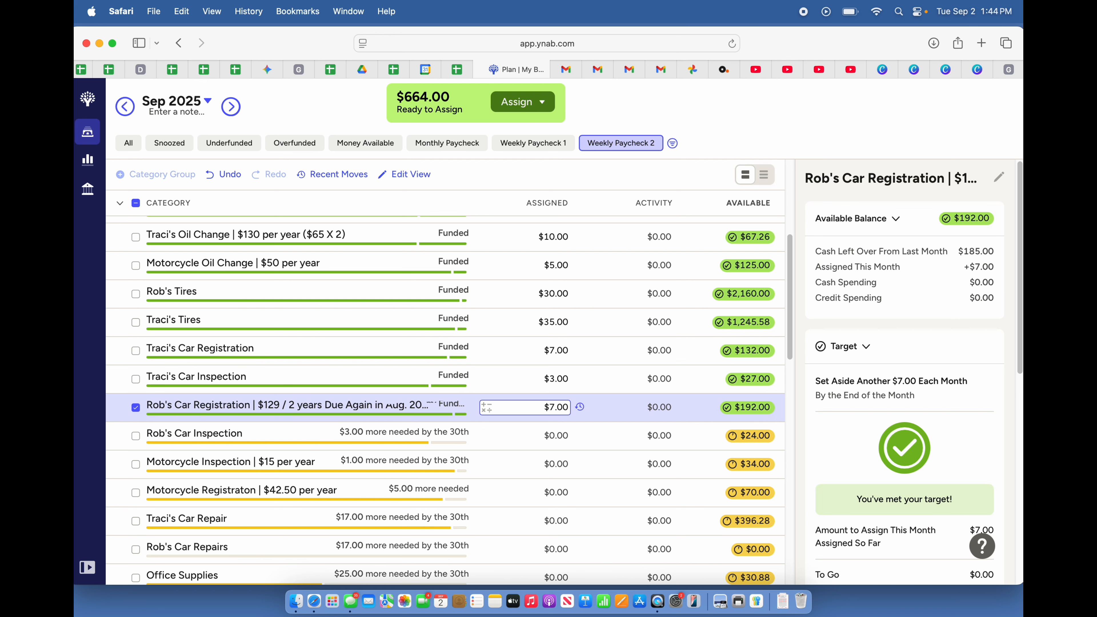
click(563, 439)
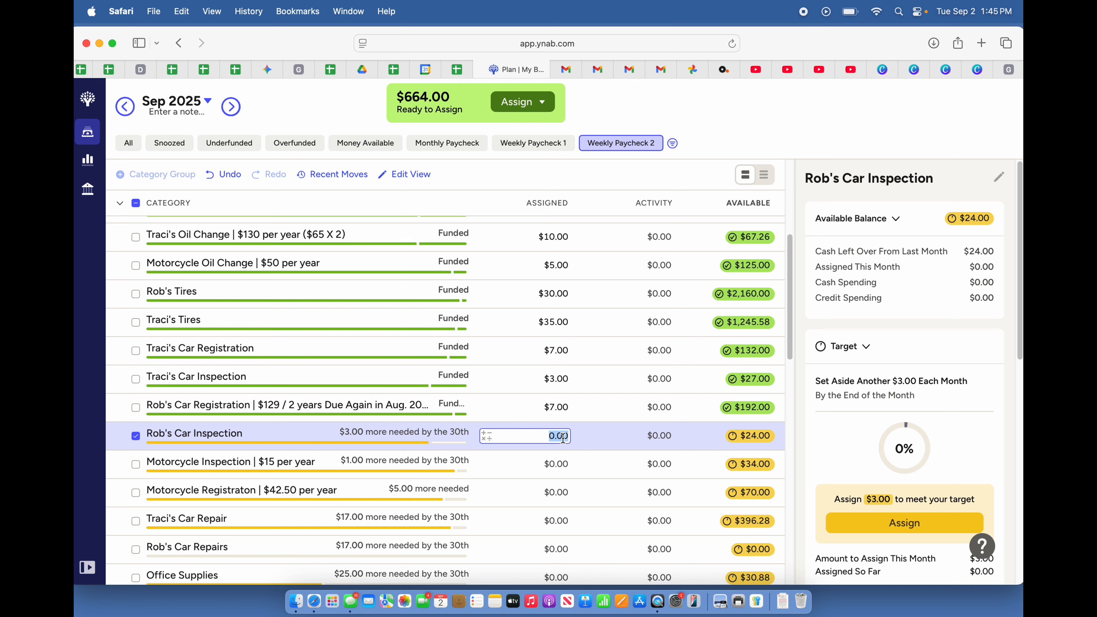
text(3)
key(Return)
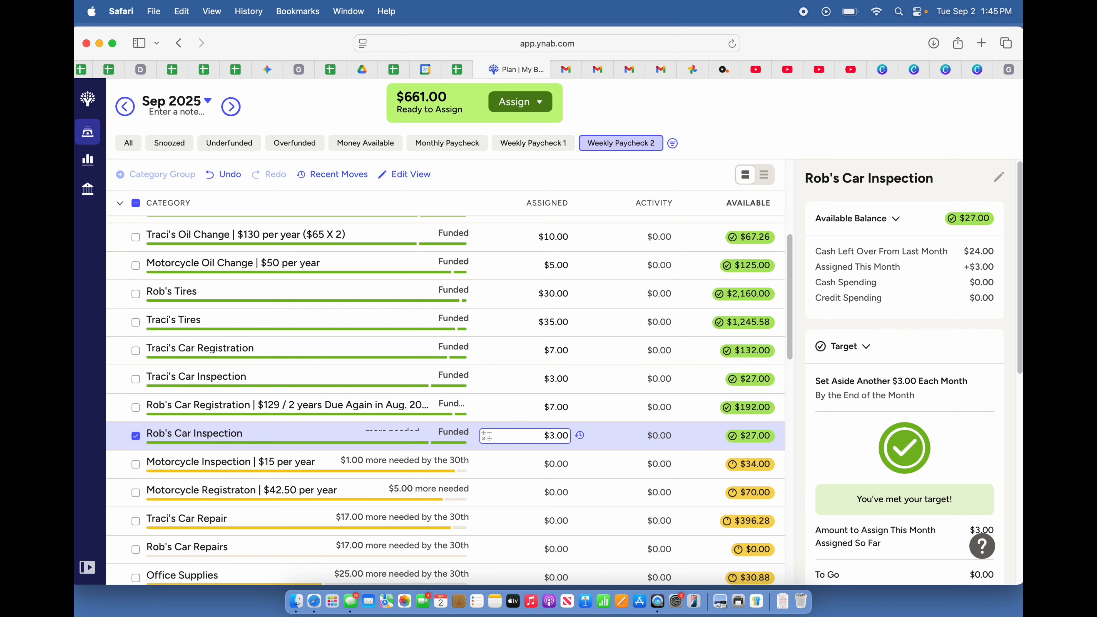
- Assign $1 to the Motorcycle Inspection category and $5 to the Motorcycle Registraton category
scroll(553, 421, down, 2)
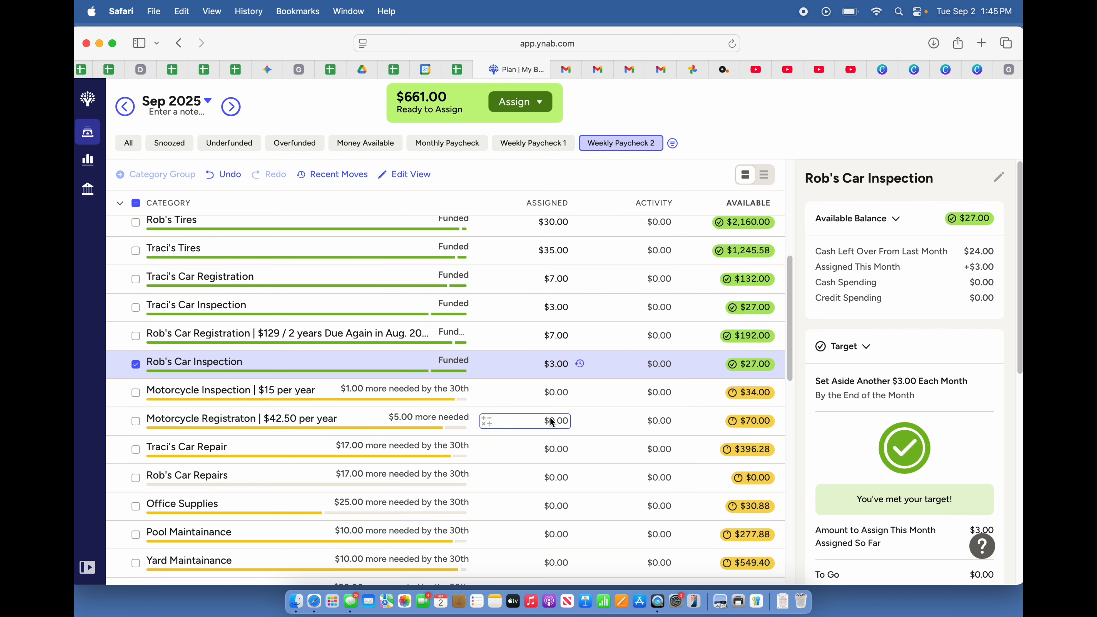
click(549, 397)
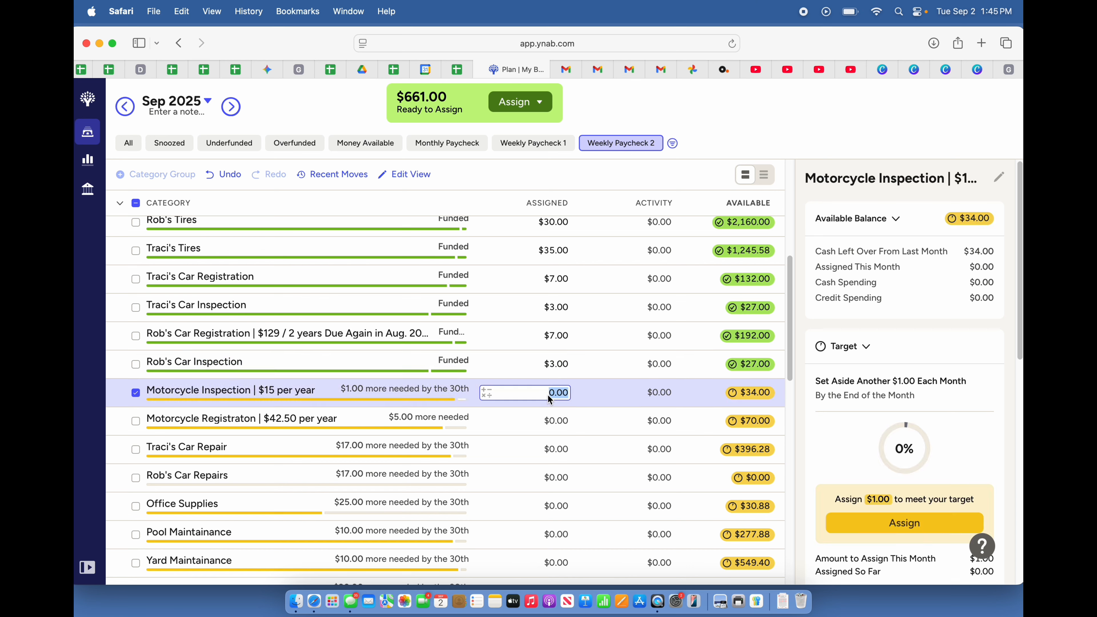
text(1)
key(Return)
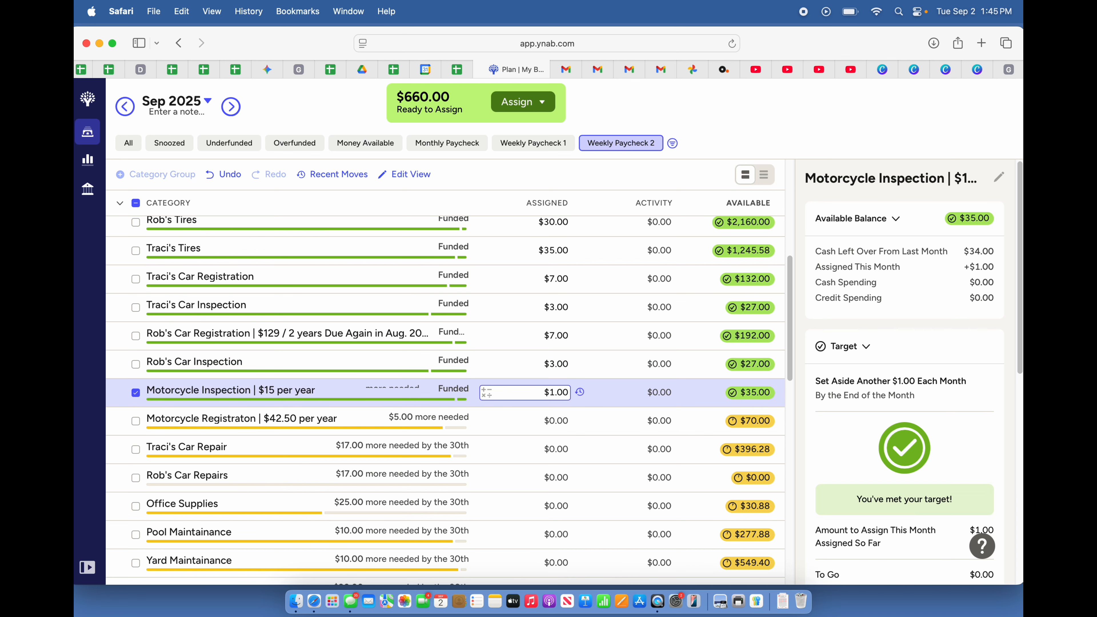
click(554, 423)
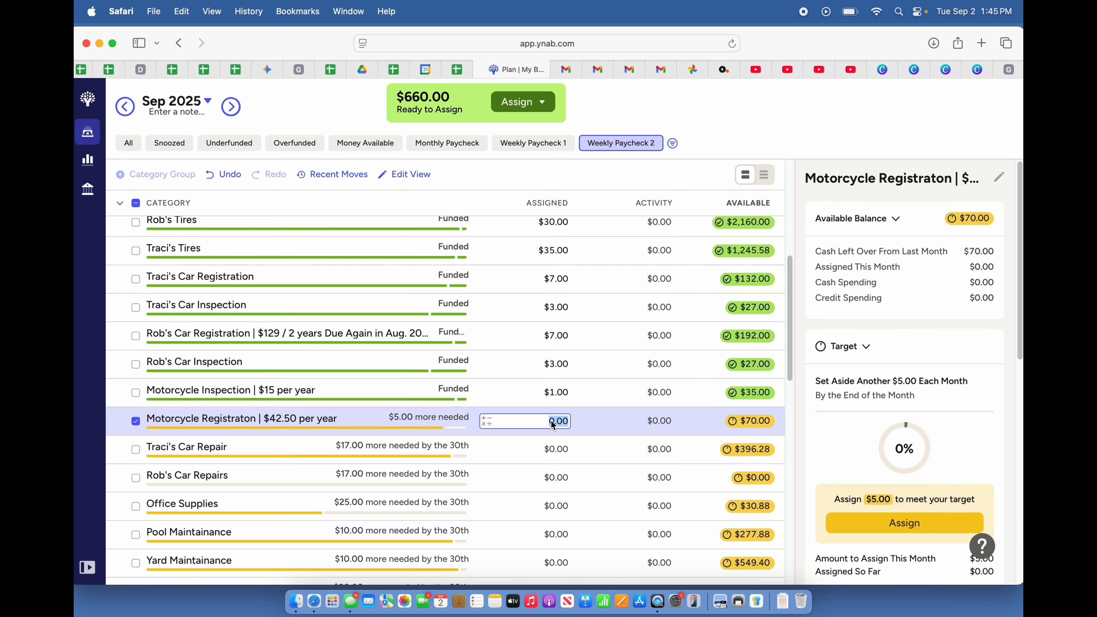
text(5)
key(Return)
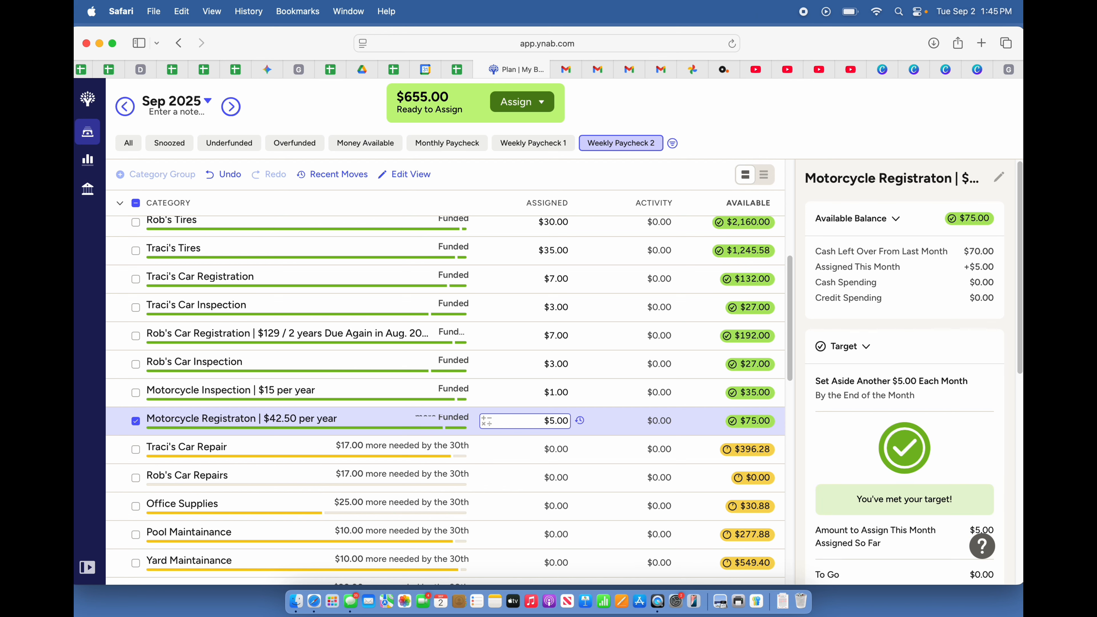
- Assign $17 to each of the two car repair categories directly below Motorcycle Registraton
click(552, 449)
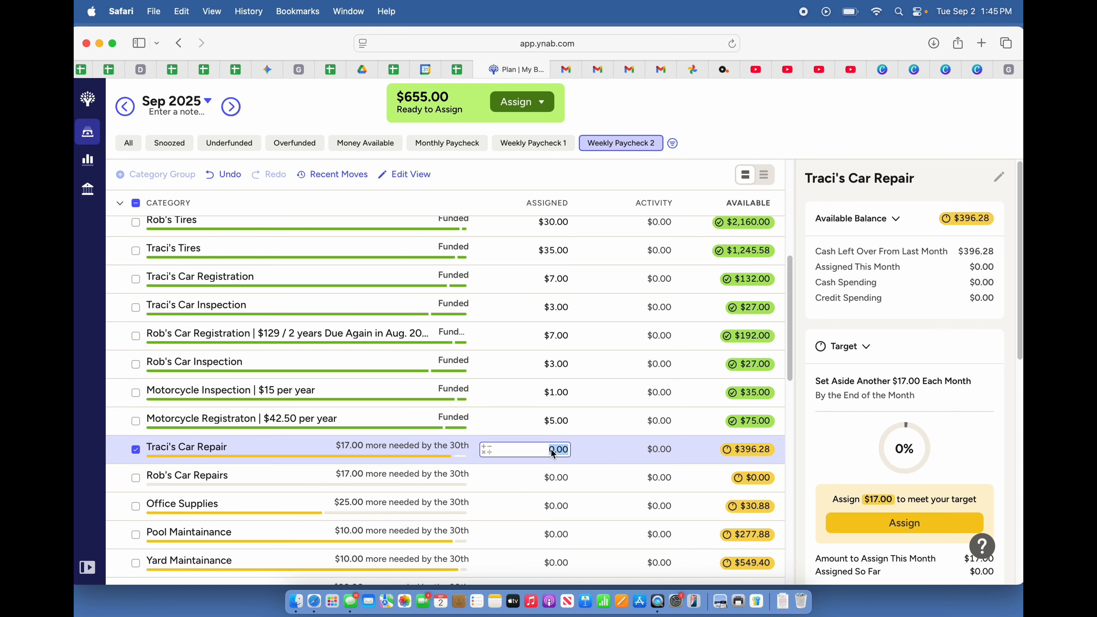
text(17)
key(Return)
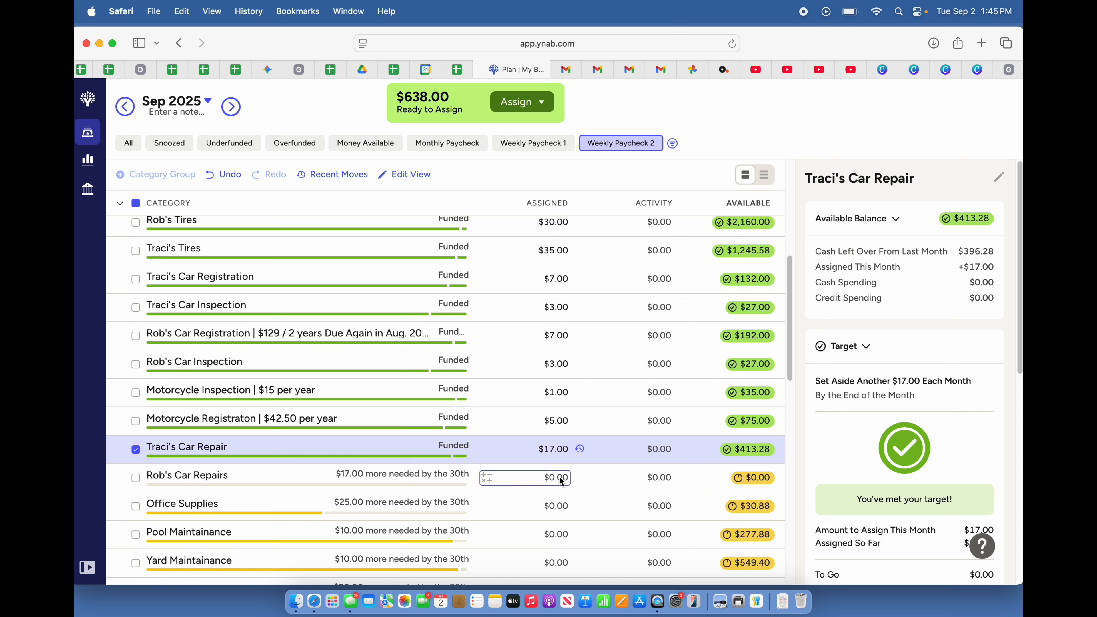
click(559, 477)
text(17)
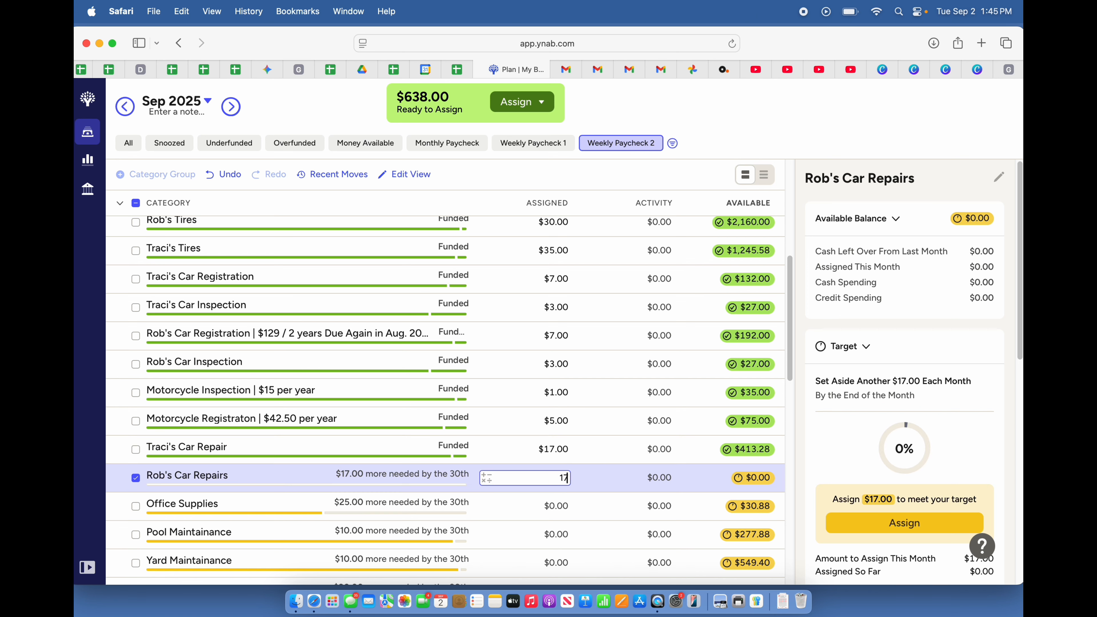
key(Return)
- Assign $25 to the Office Supplies category and $10 to the Pool Maintainance category
click(546, 509)
text(25)
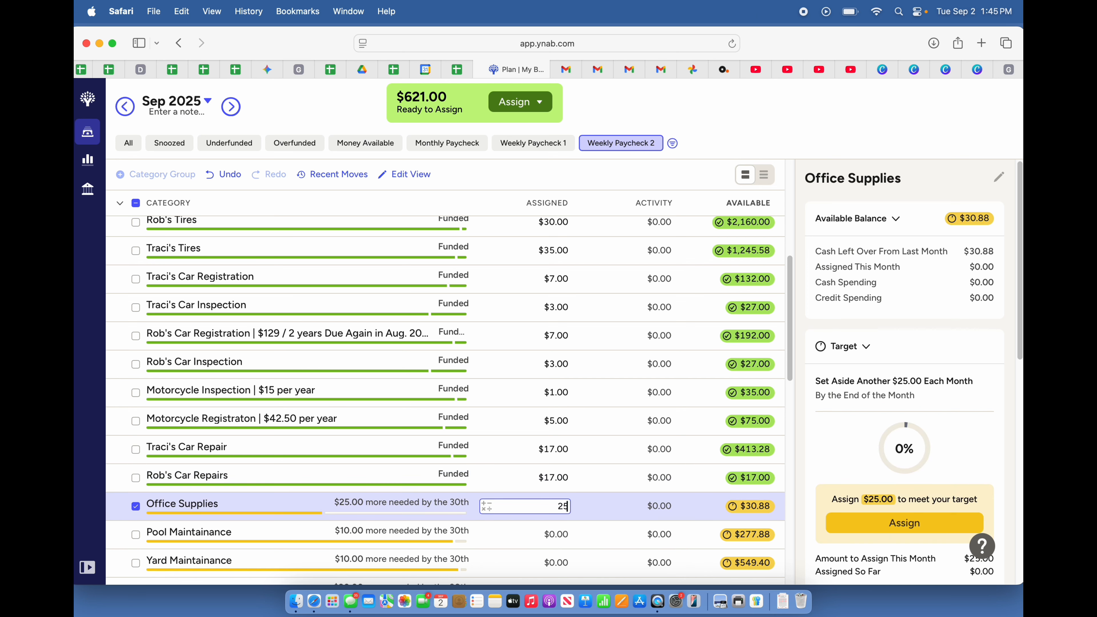
key(Return)
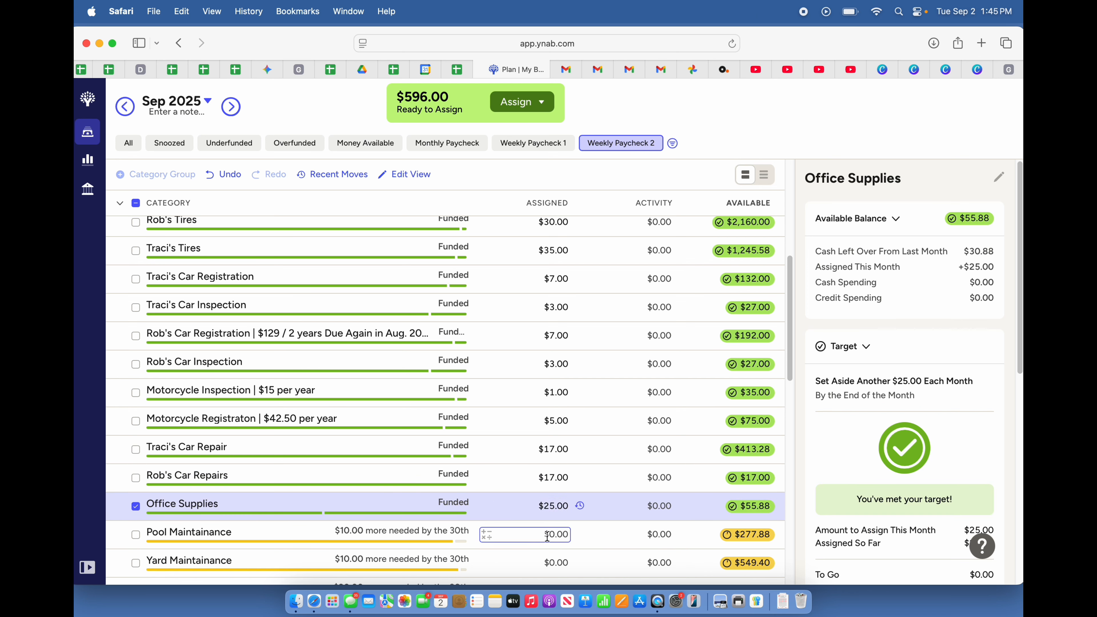
click(551, 536)
text(10)
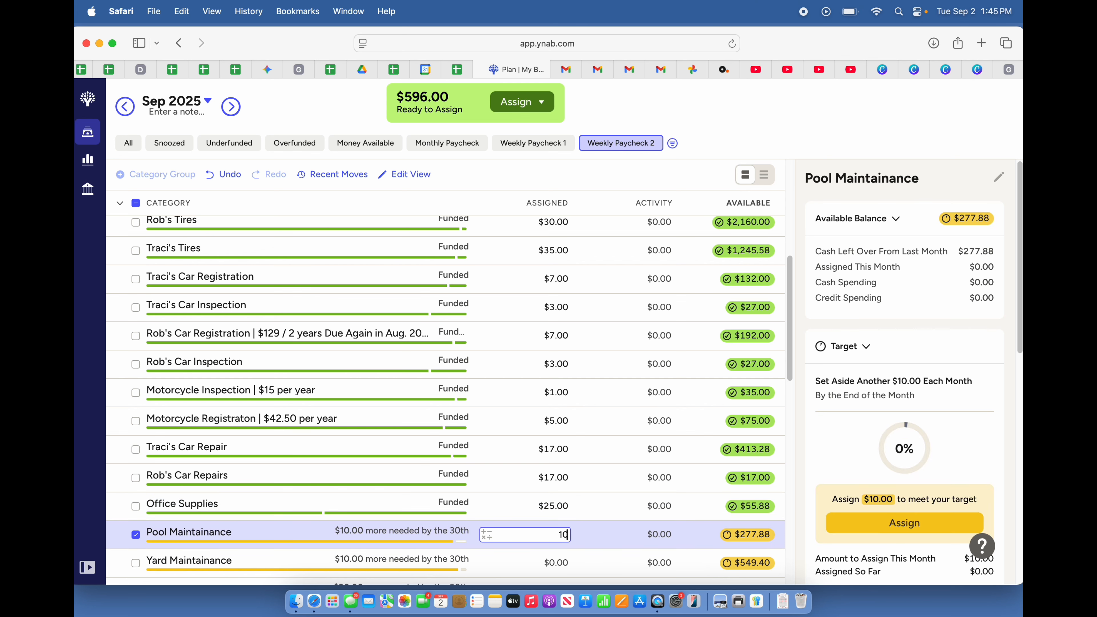
key(Return)
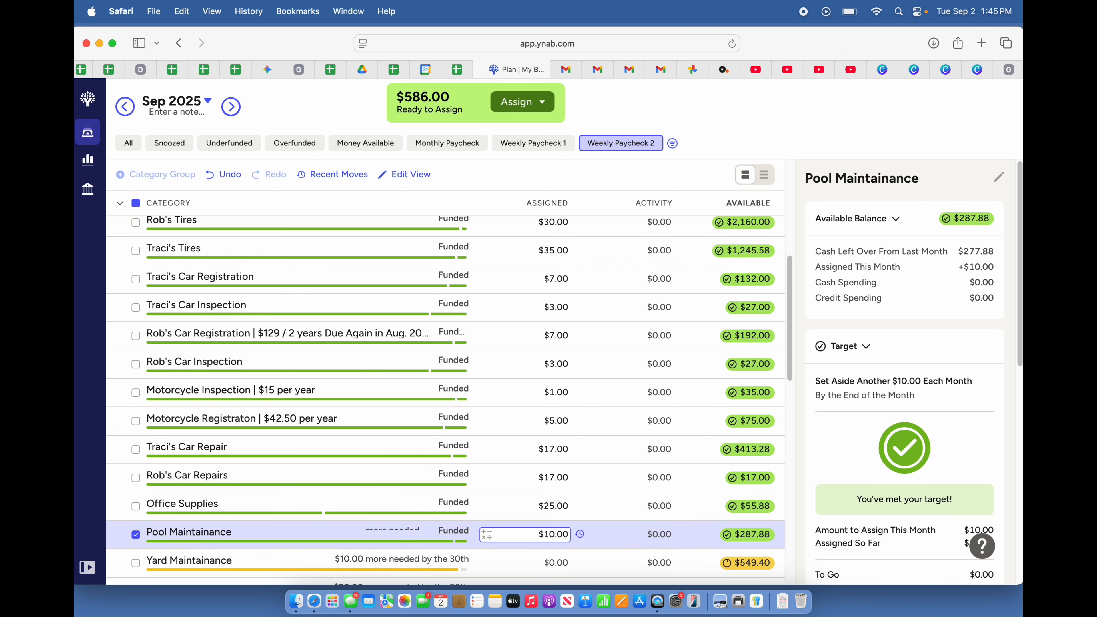
- Assign $10 to the Yard Maintainance category and $20 to the House Maintainance category
scroll(525, 534, down, 3)
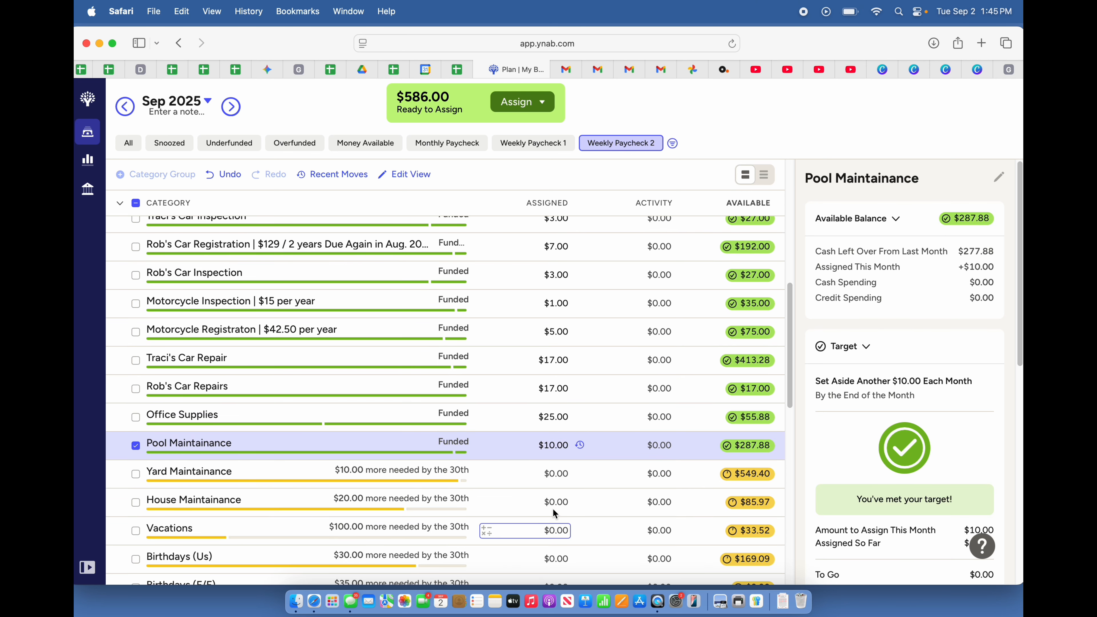
click(552, 479)
text(10)
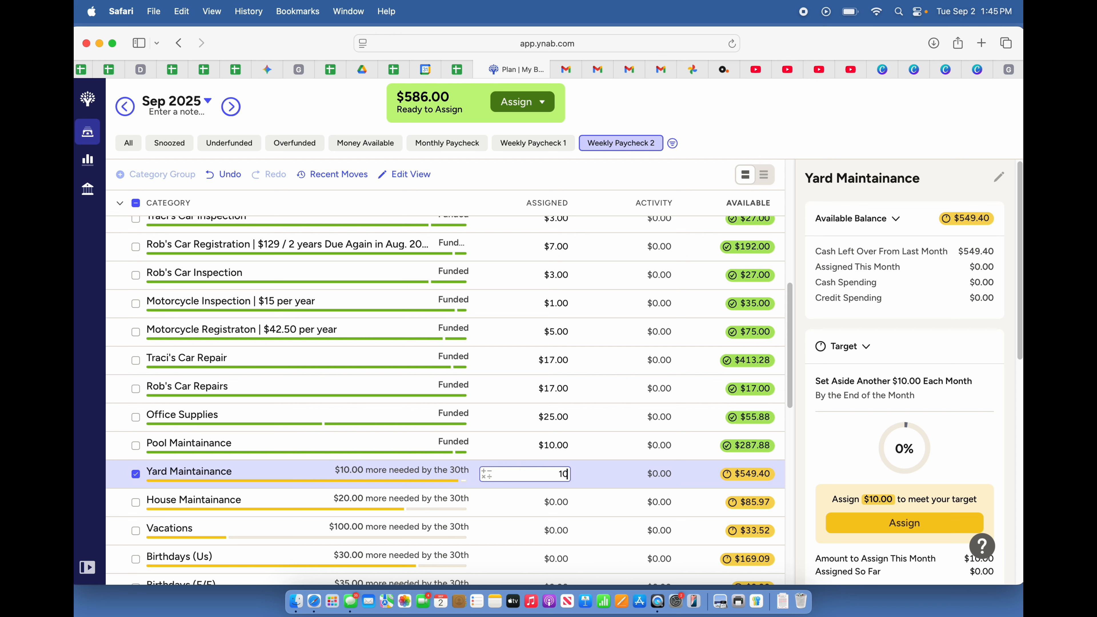
key(Return)
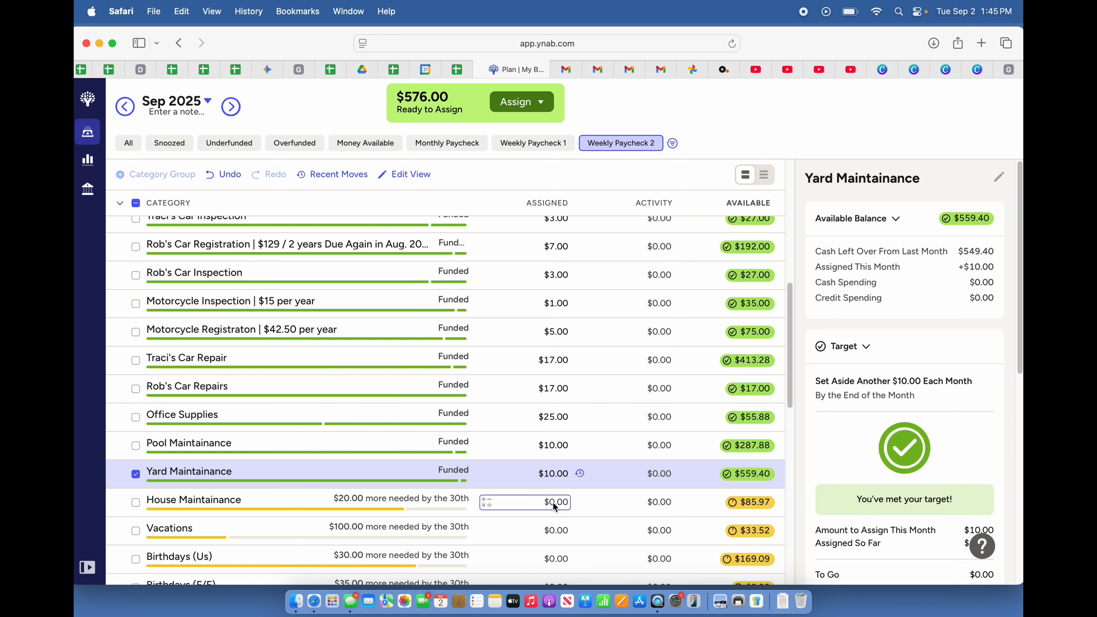
click(554, 501)
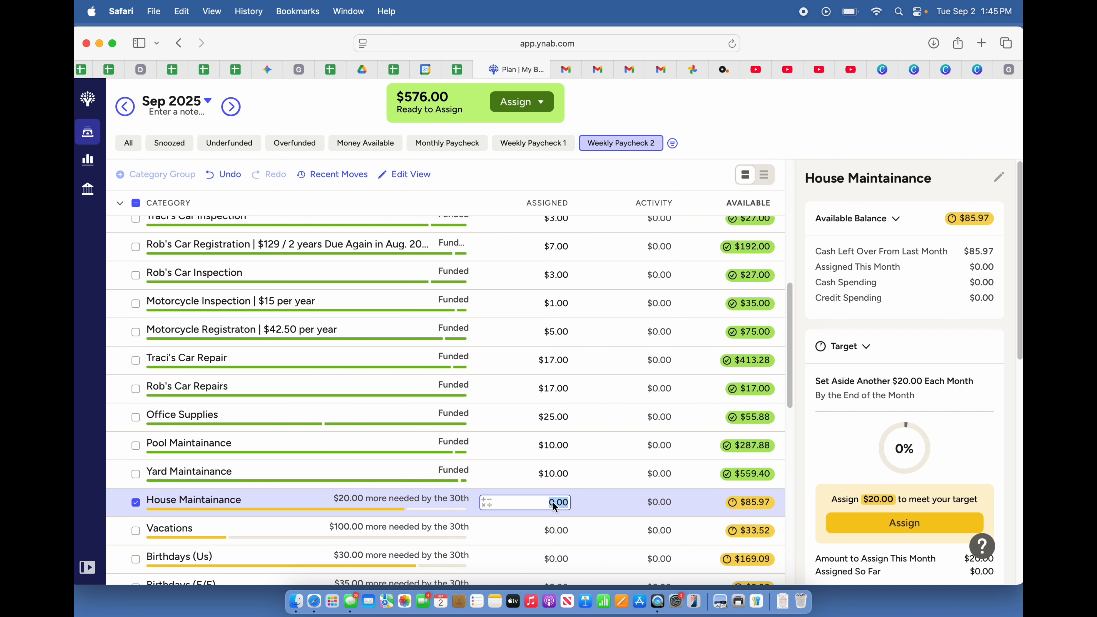
text(20)
key(Return)
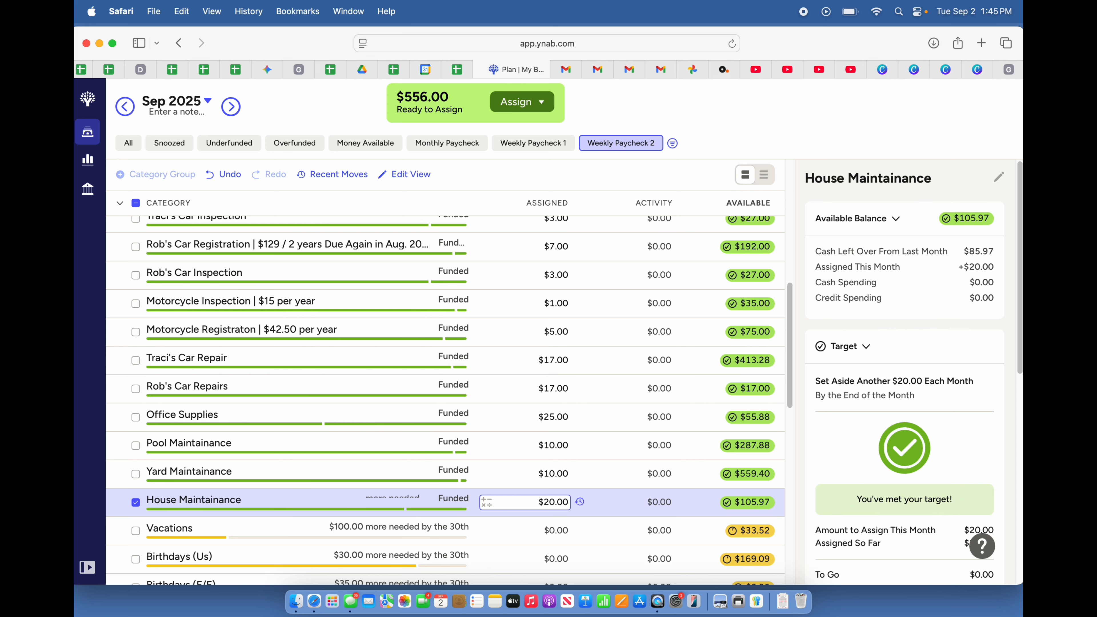
- Assign $100 to the Vacations category for September 2025
scroll(551, 517, down, 3)
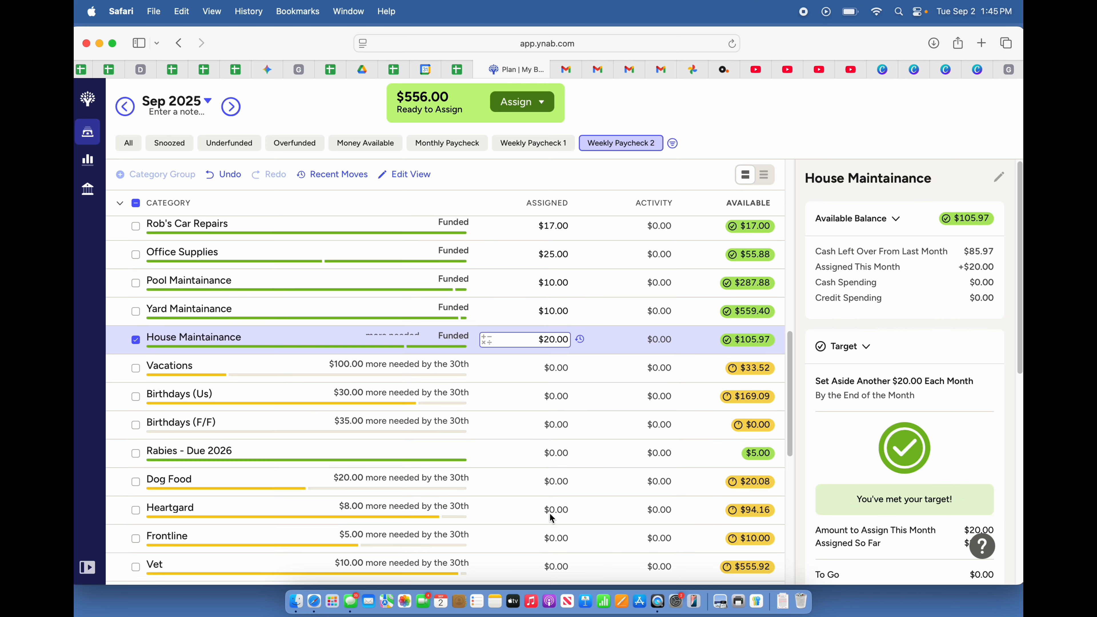
click(556, 368)
text(100)
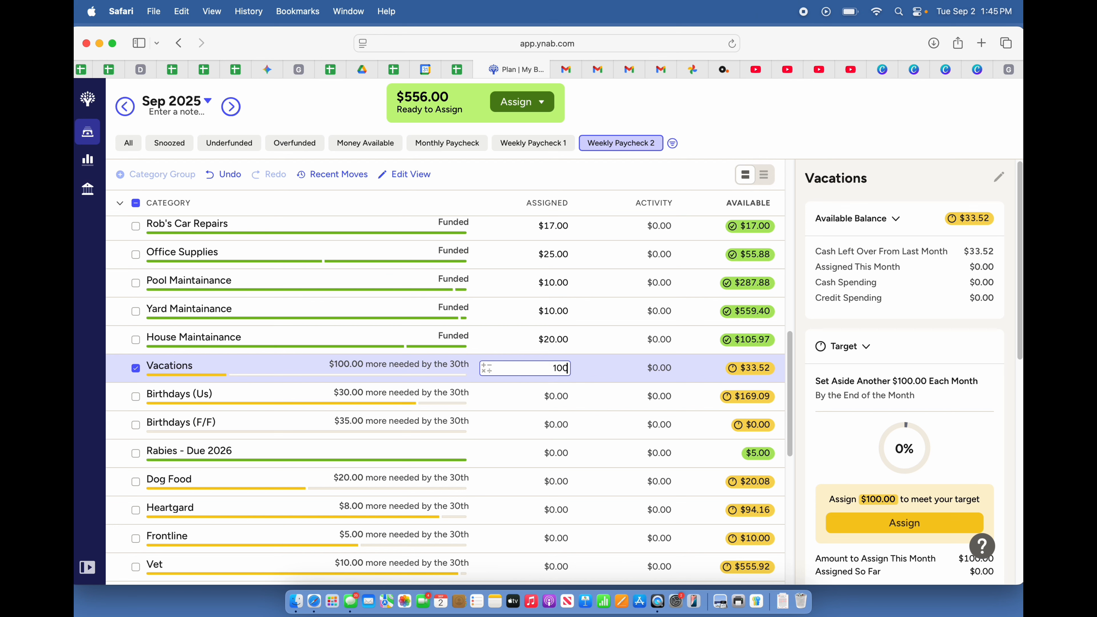
key(Return)
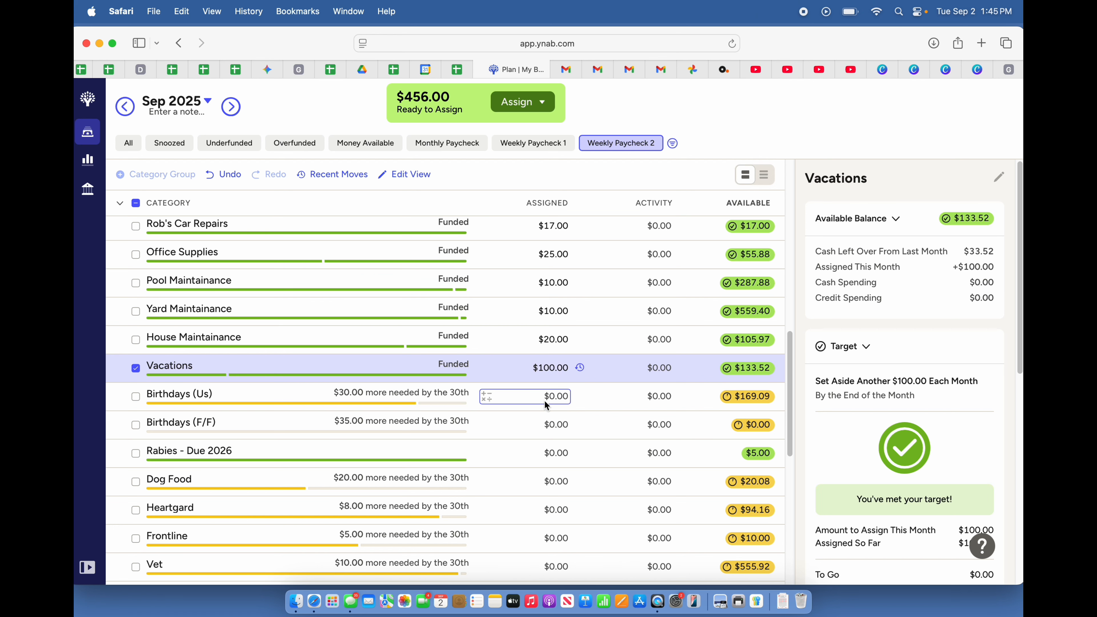
- Assign $30 to the Birthdays (Us) category and $35 to the Birthdays (F/F) category
click(545, 398)
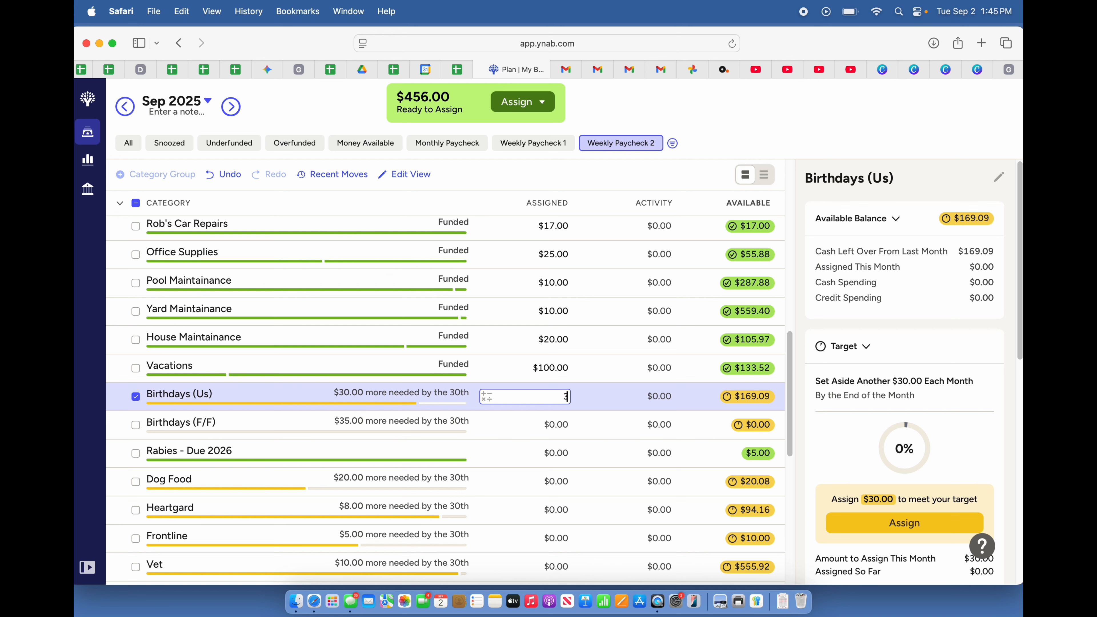
text(30)
key(Return)
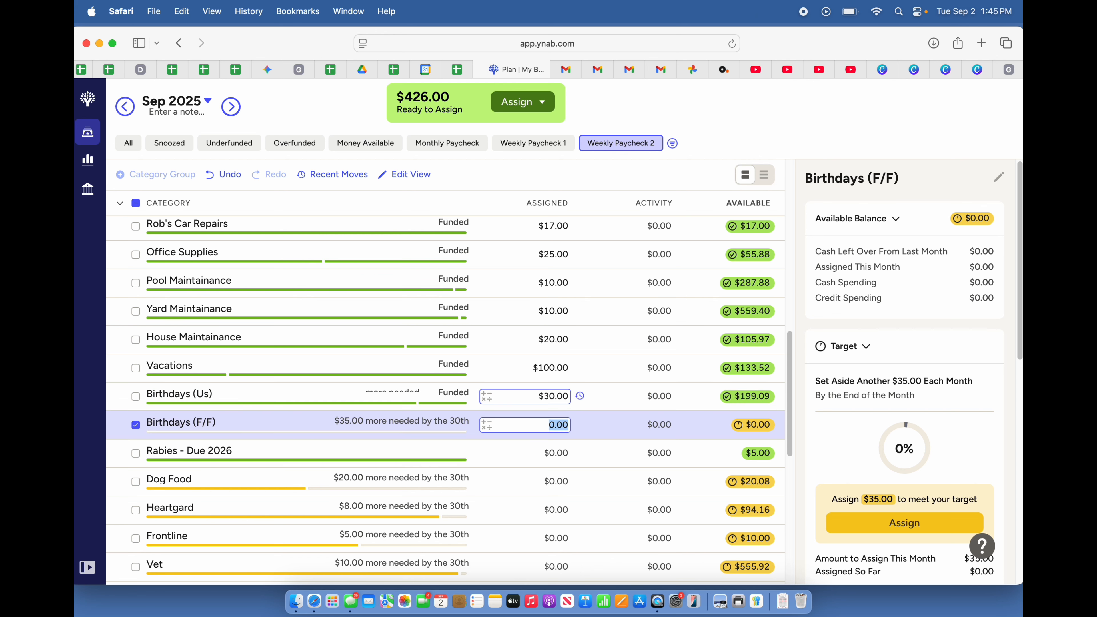
text(35)
key(Return)
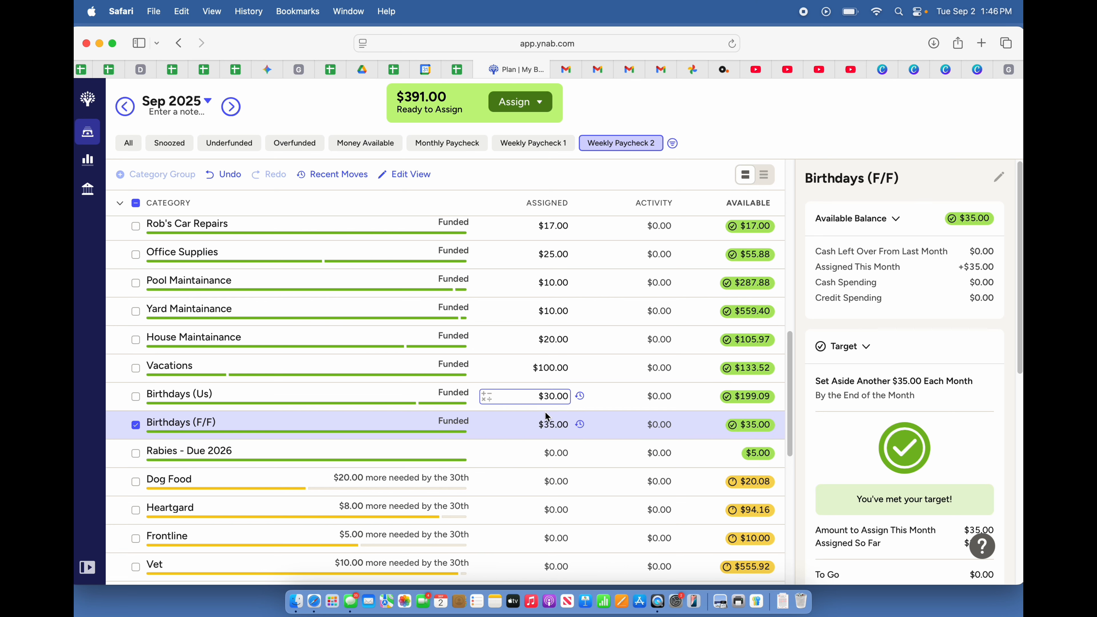
click(520, 459)
- Assign $20 to the Dog Food category and $8 to the Heartgard category
scroll(526, 458, down, 3)
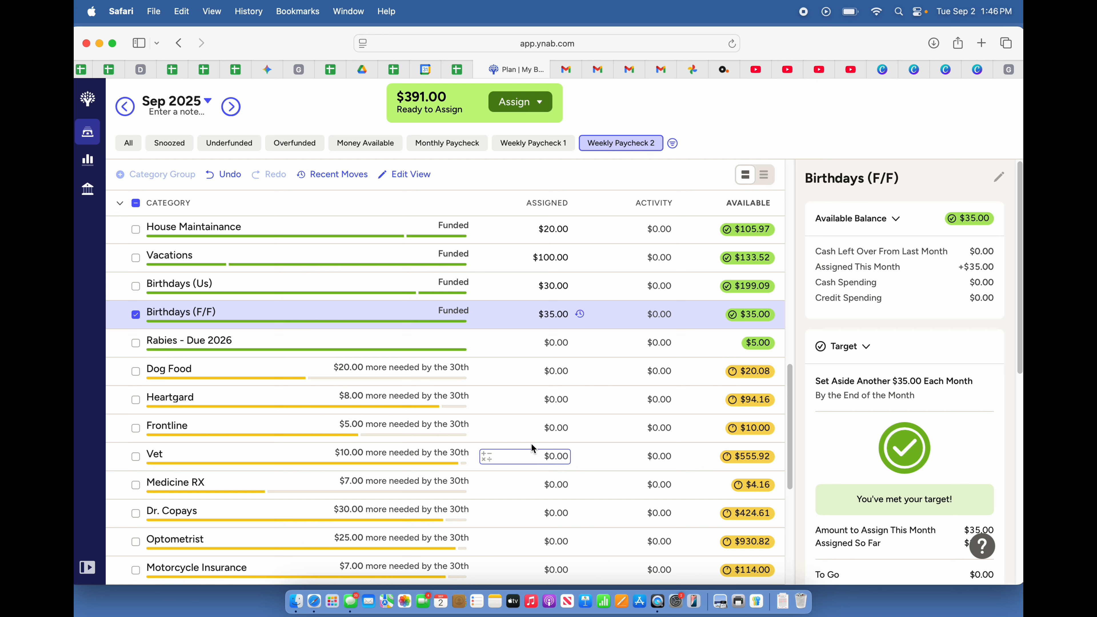
click(558, 372)
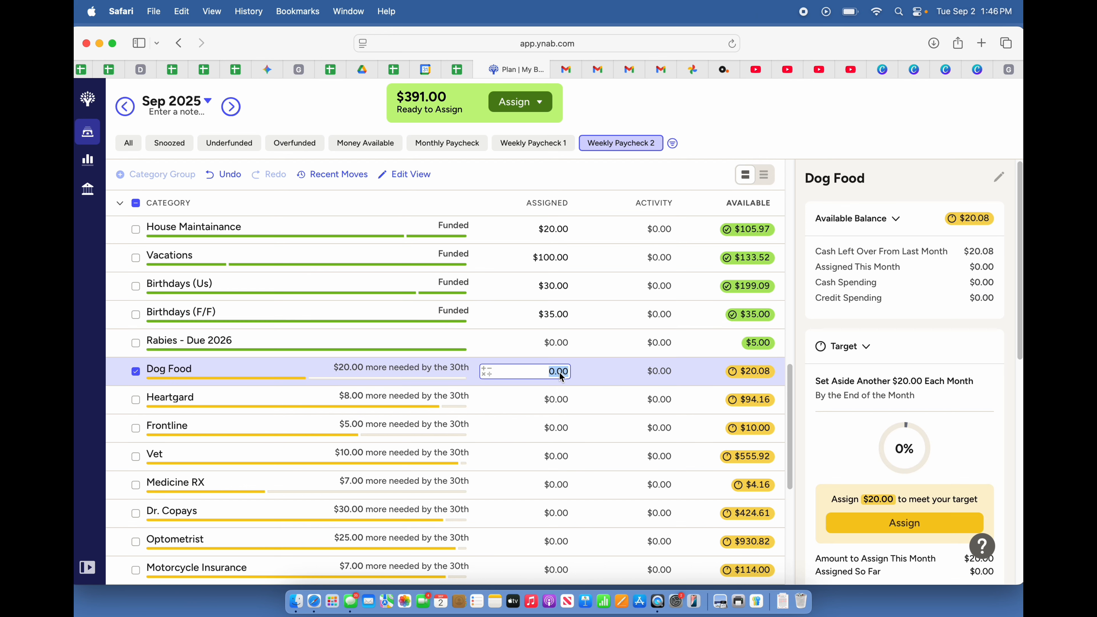
text(20)
key(Return)
click(562, 402)
text(8)
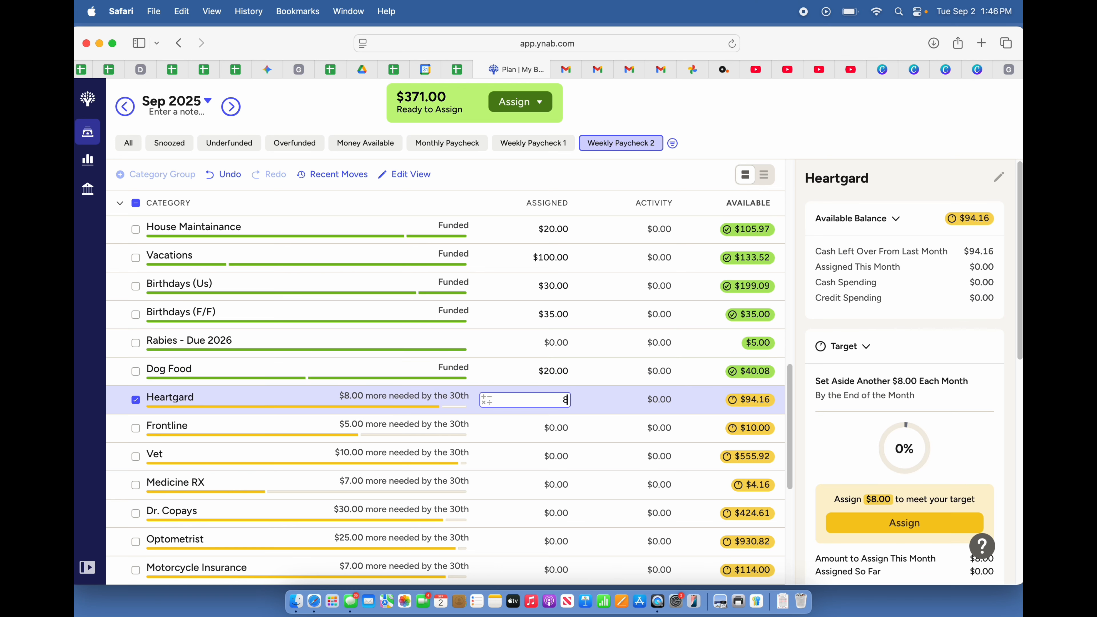
key(Return)
- Assign $5 to the Frontline category and $10 to the Vet category
click(561, 429)
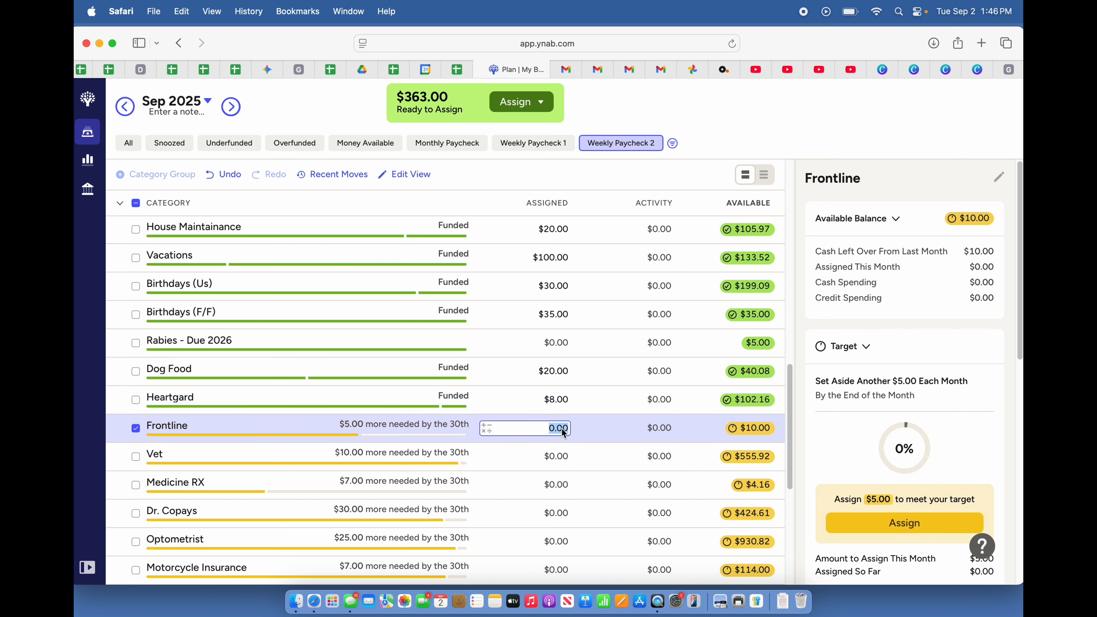
text(5)
key(Return)
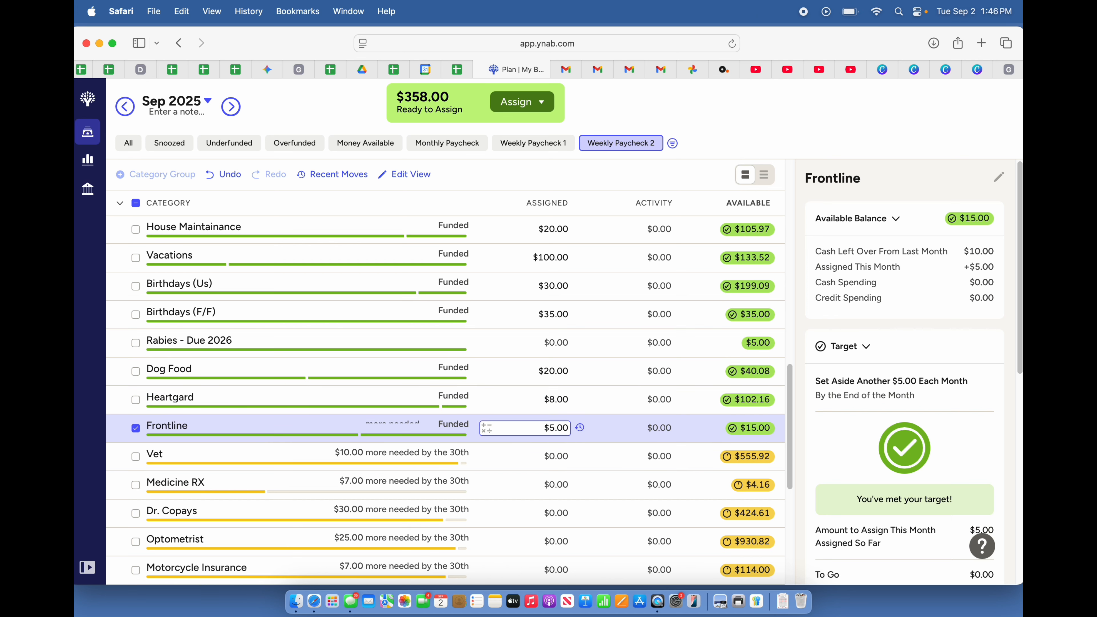
click(555, 462)
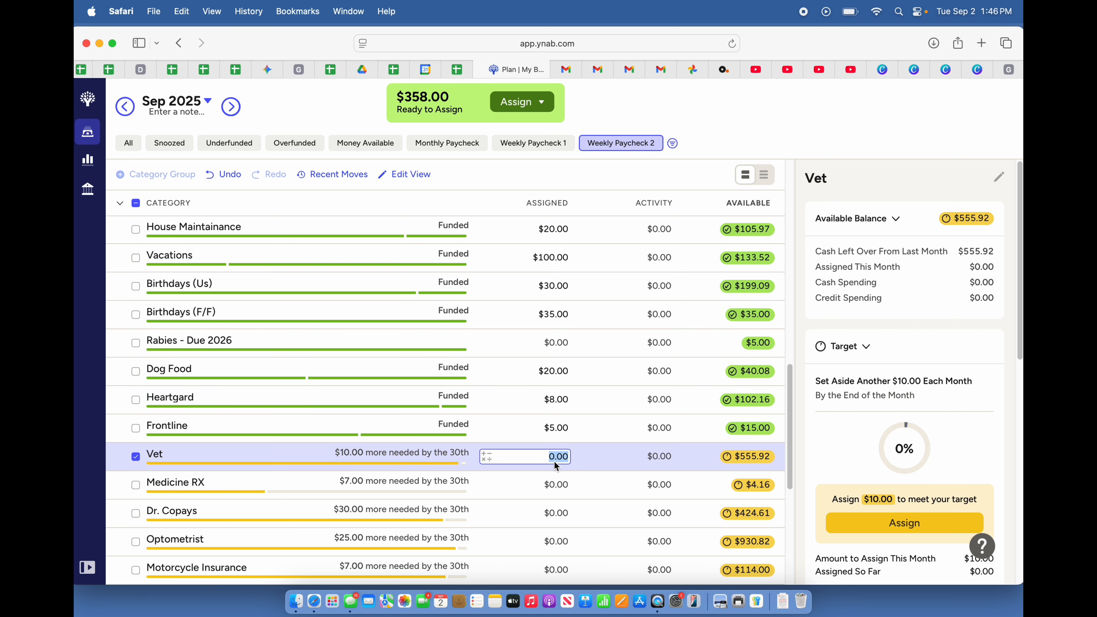
text(10)
key(Return)
- Assign $7 to the Medicine RX category and $30 to the Dr. Copays category
scroll(554, 460, down, 5)
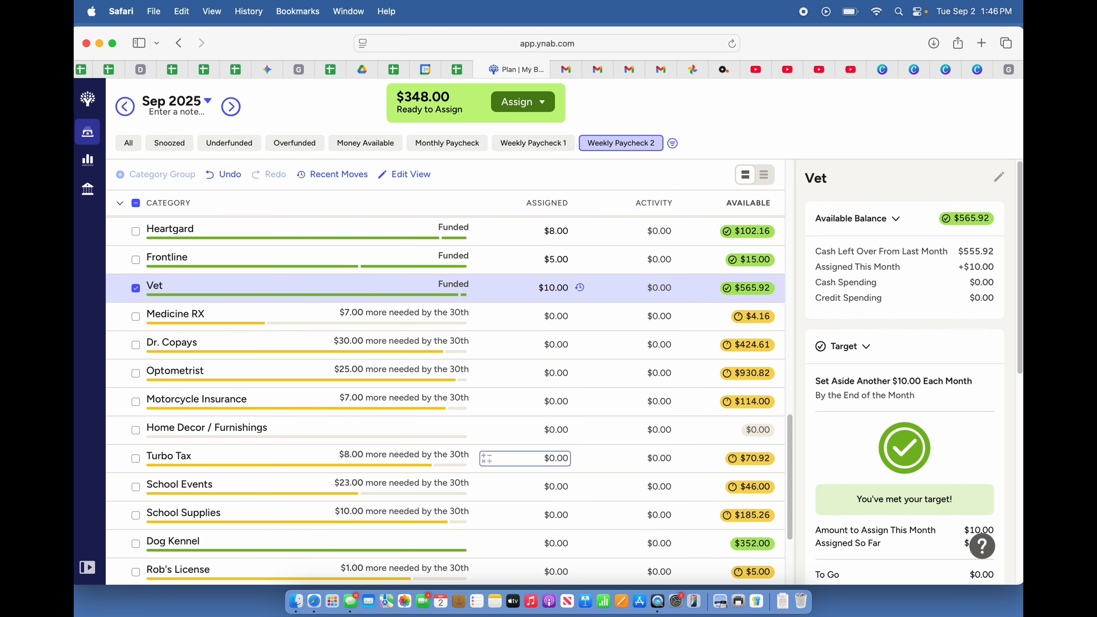
click(557, 317)
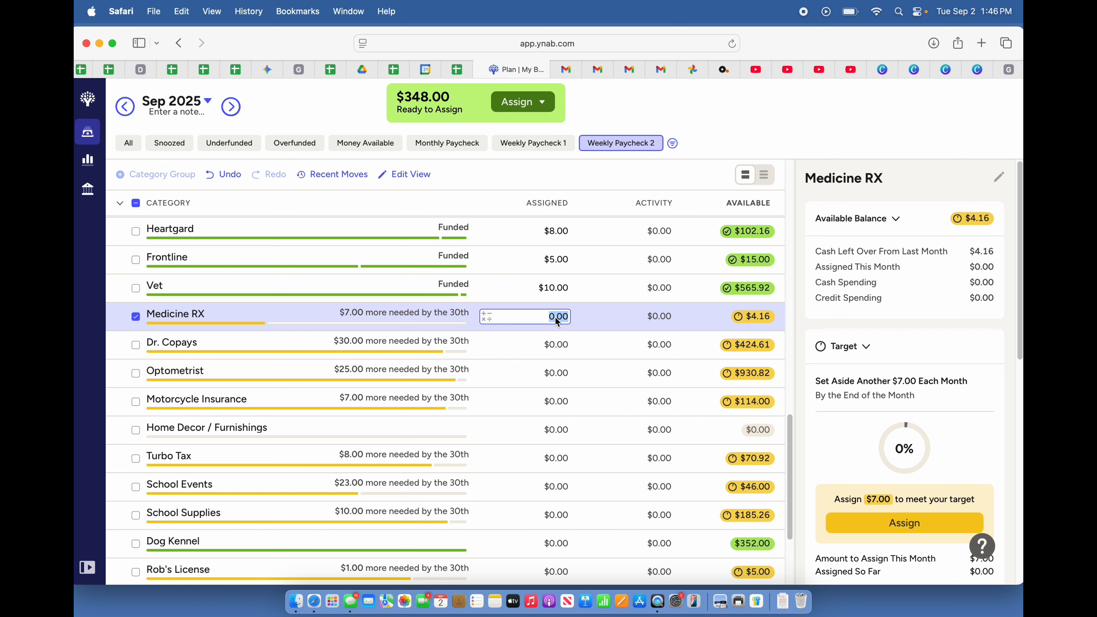
text(7)
key(Return)
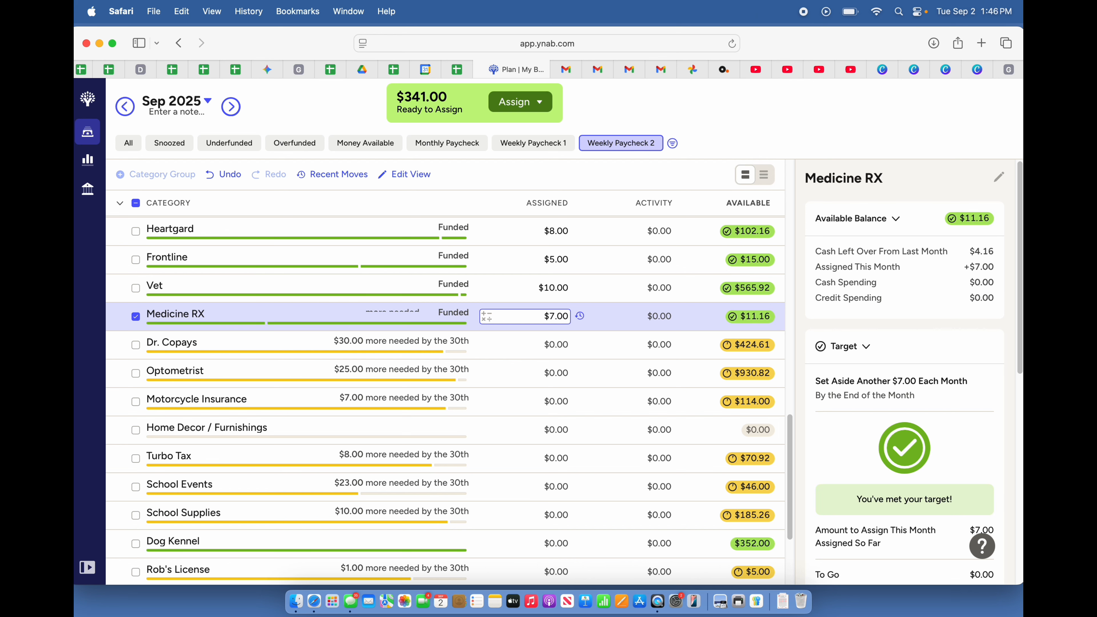
click(563, 346)
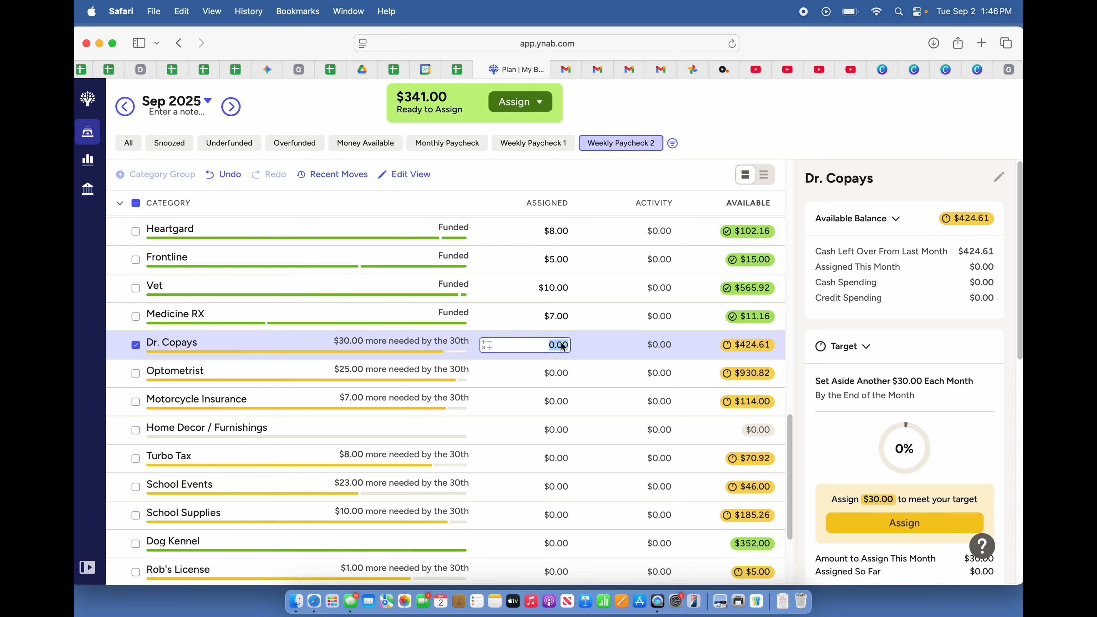
text(30)
key(Return)
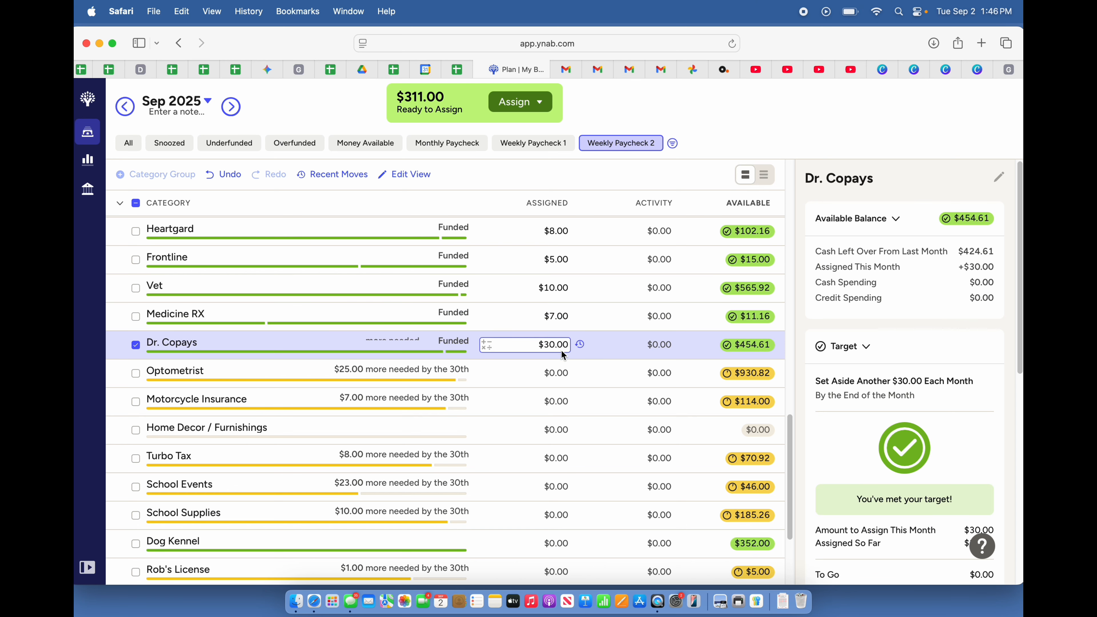
- Assign $25 to the Optometrist category and $7 to the Motorcycle Insurance category
click(557, 375)
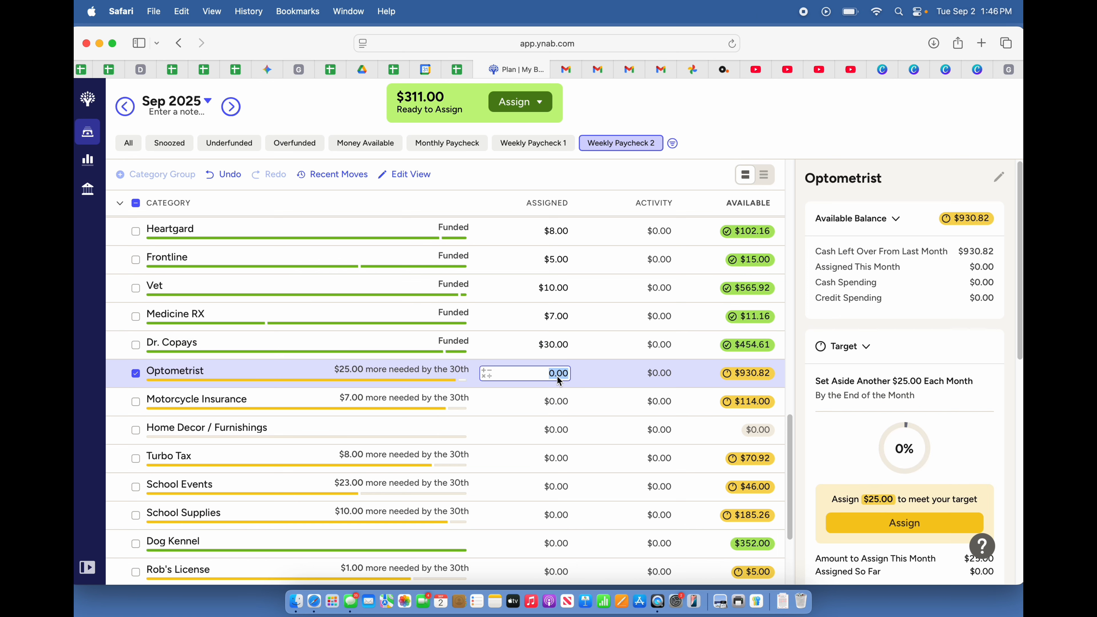
text(25)
key(Return)
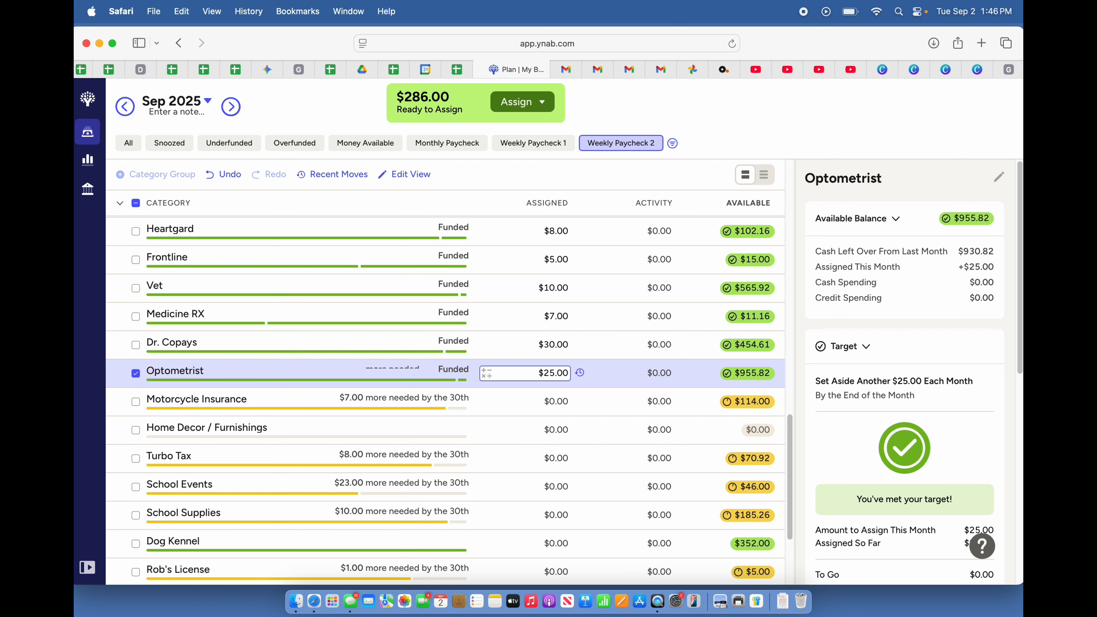
key(Tab)
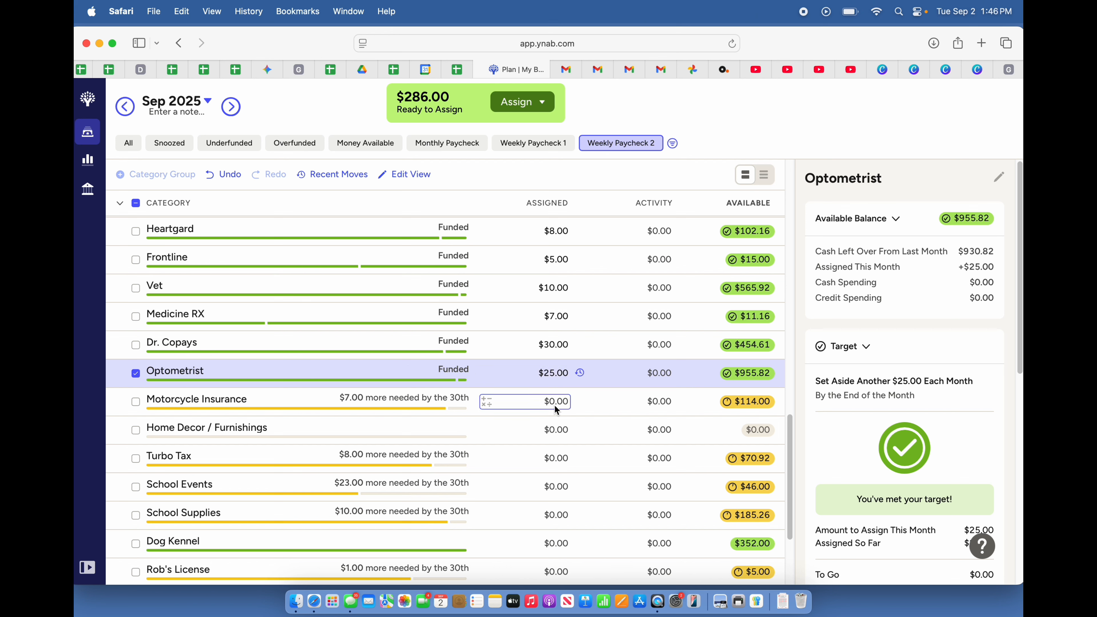
click(554, 404)
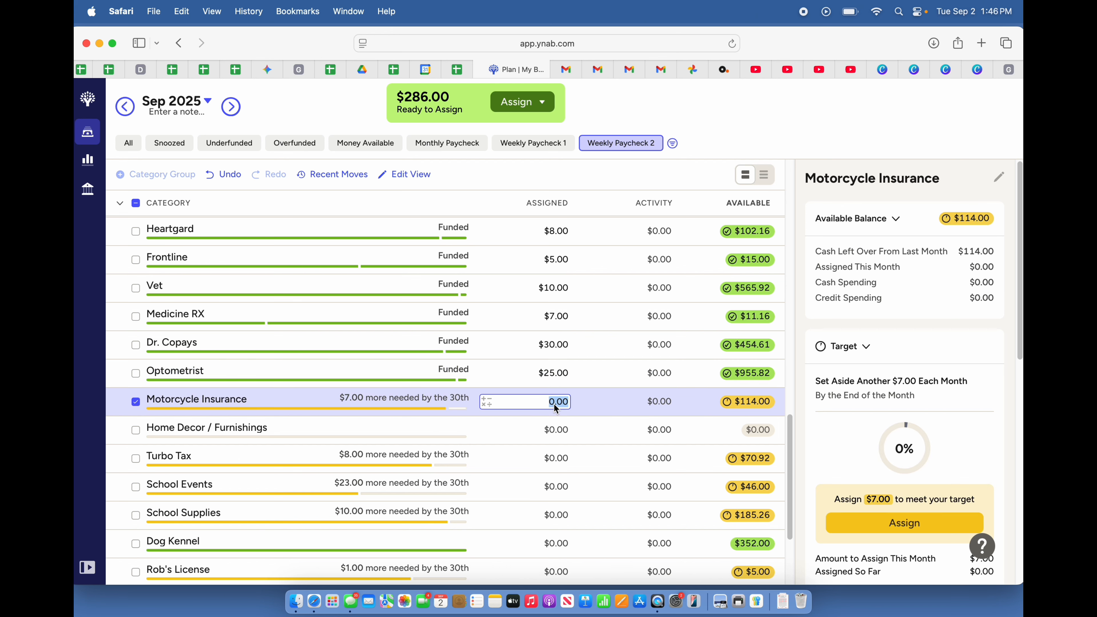
key(Return)
- Assign $8 to the Turbo Tax category and $23 to the School Events category
scroll(562, 297, down, 5)
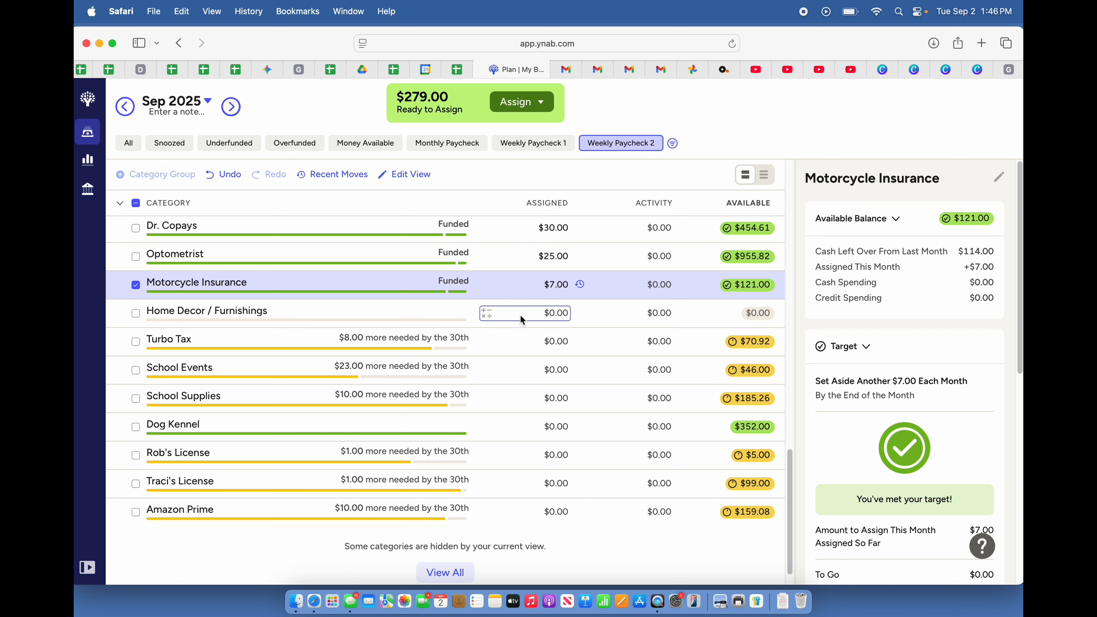
click(531, 348)
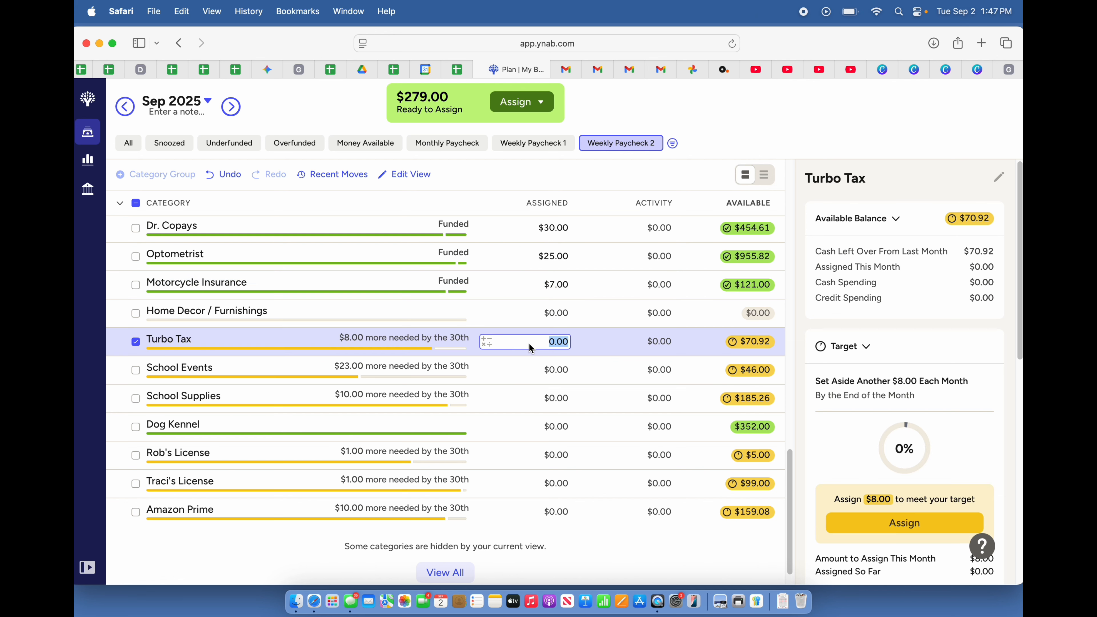
text(8)
key(Return)
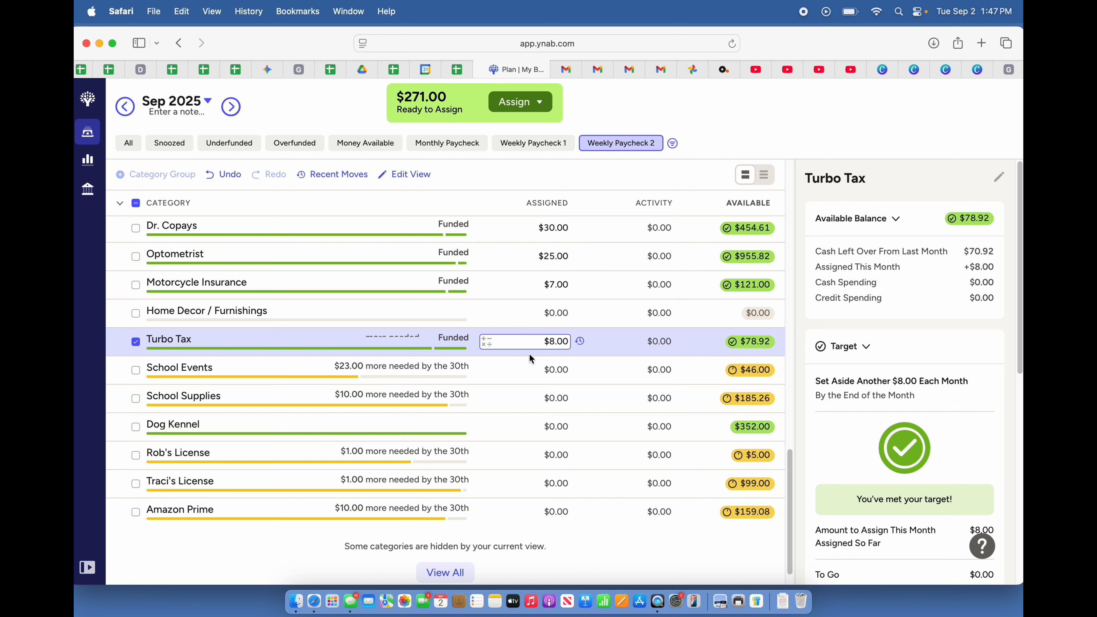
click(532, 371)
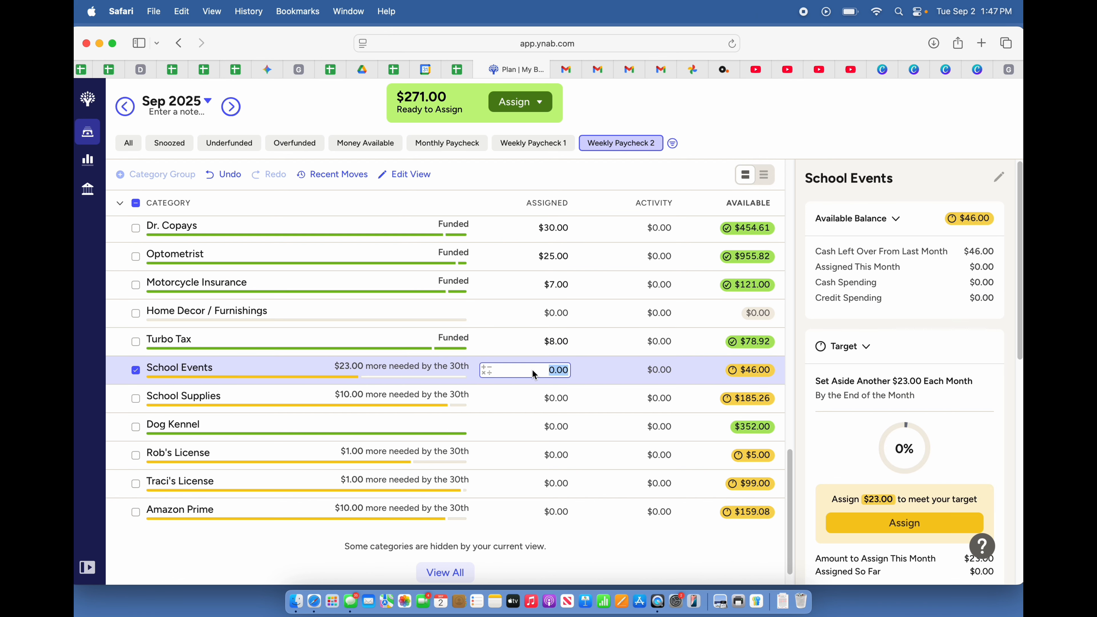
text(23)
key(Return)
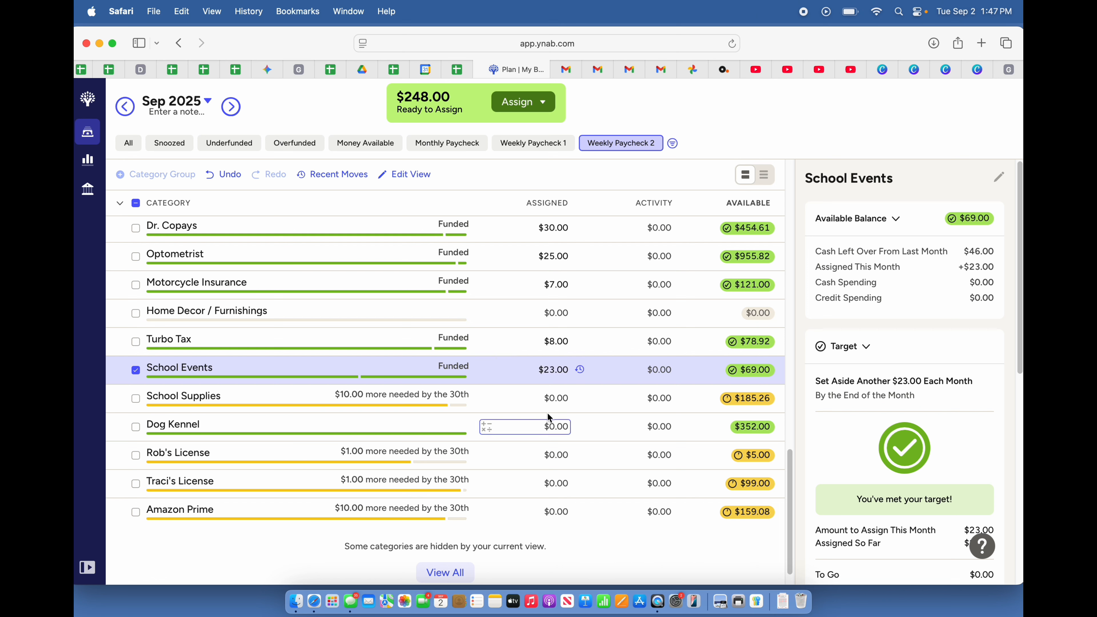
- Assign $10 to the School Supplies category and dismiss the new-version notice without refreshing
click(549, 400)
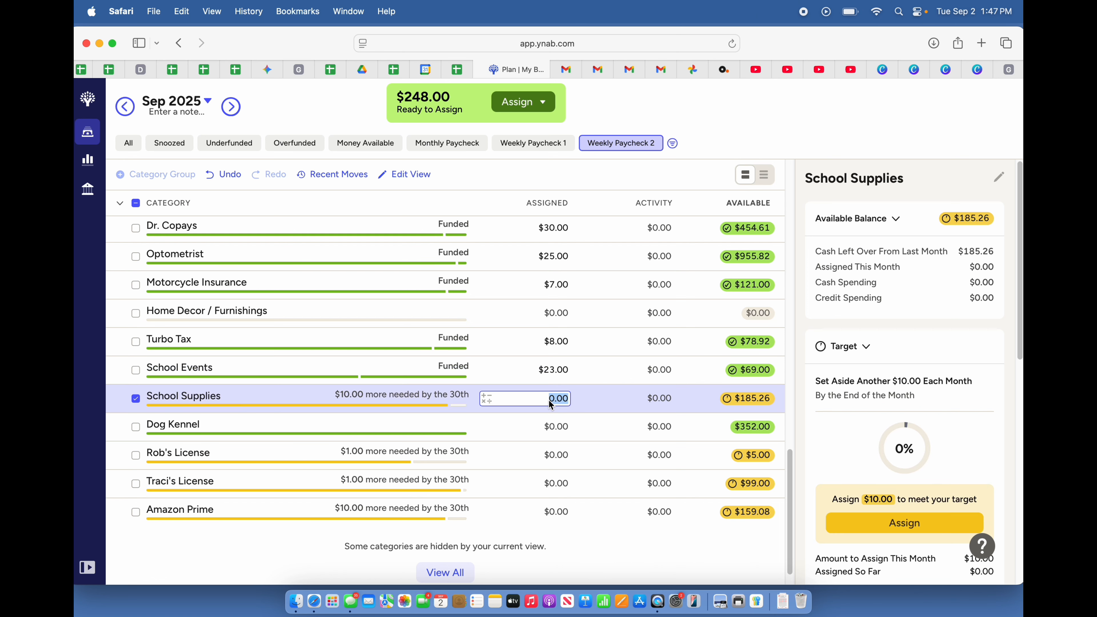
text(10)
key(Return)
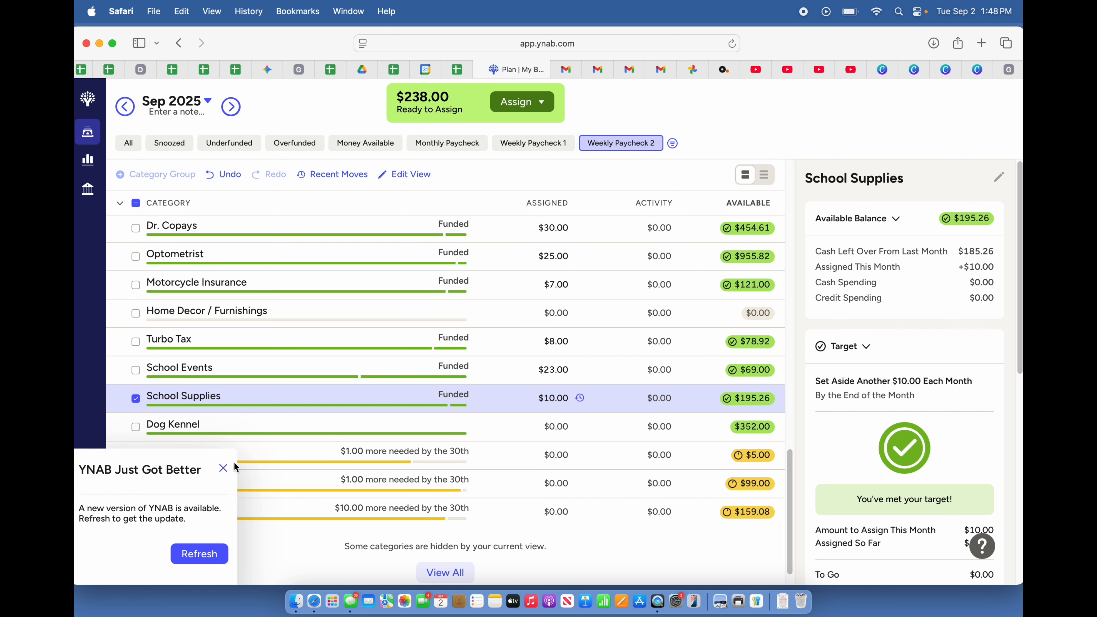
click(223, 467)
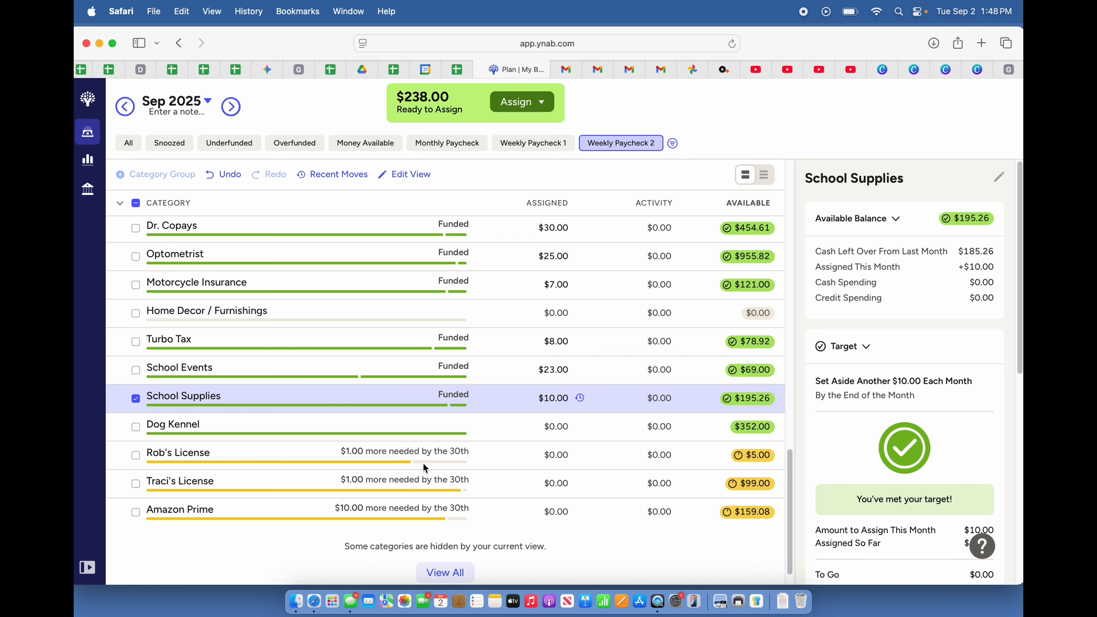
- Assign $1 to each of the two License categories below Dog Kennel
click(535, 461)
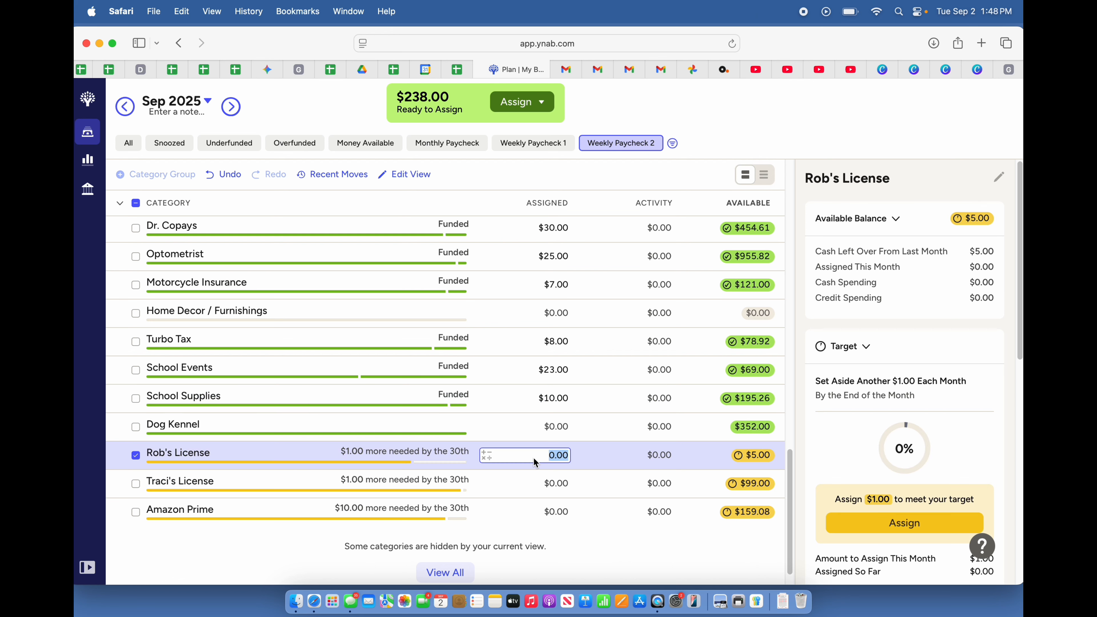
text(1)
key(Return)
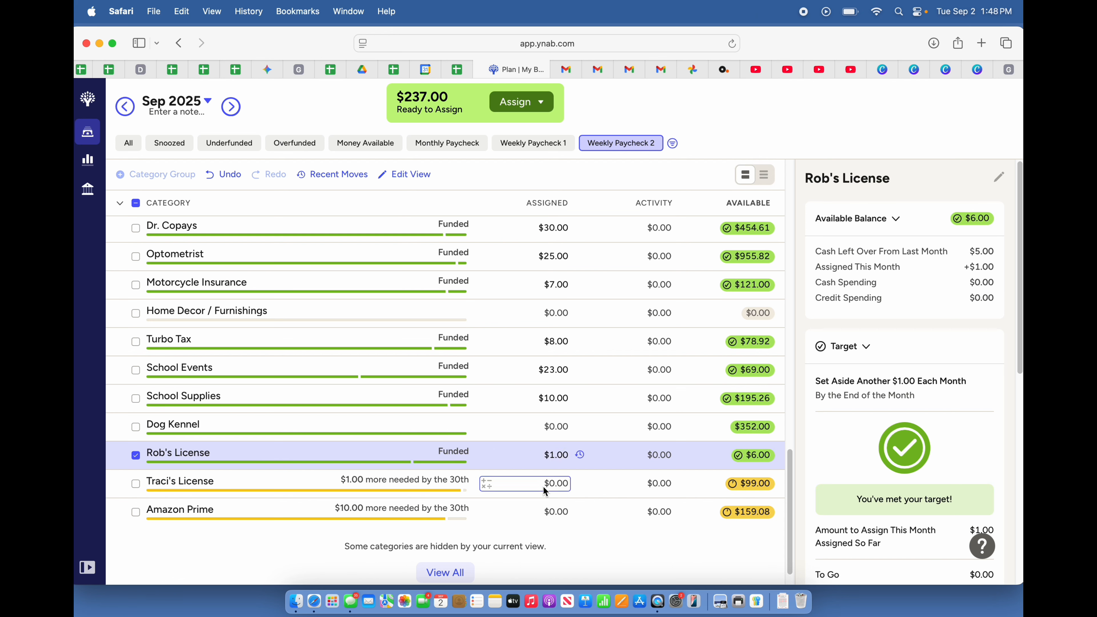
click(545, 487)
text(1)
key(Return)
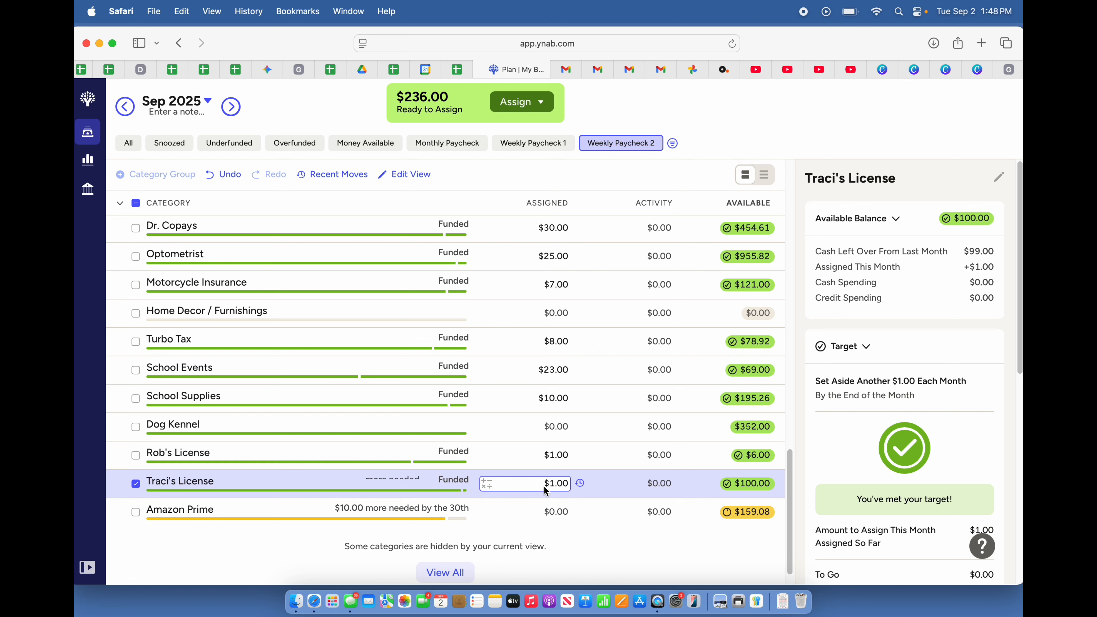
- Assign $10 to the Amazon Prime category
click(546, 511)
text(10)
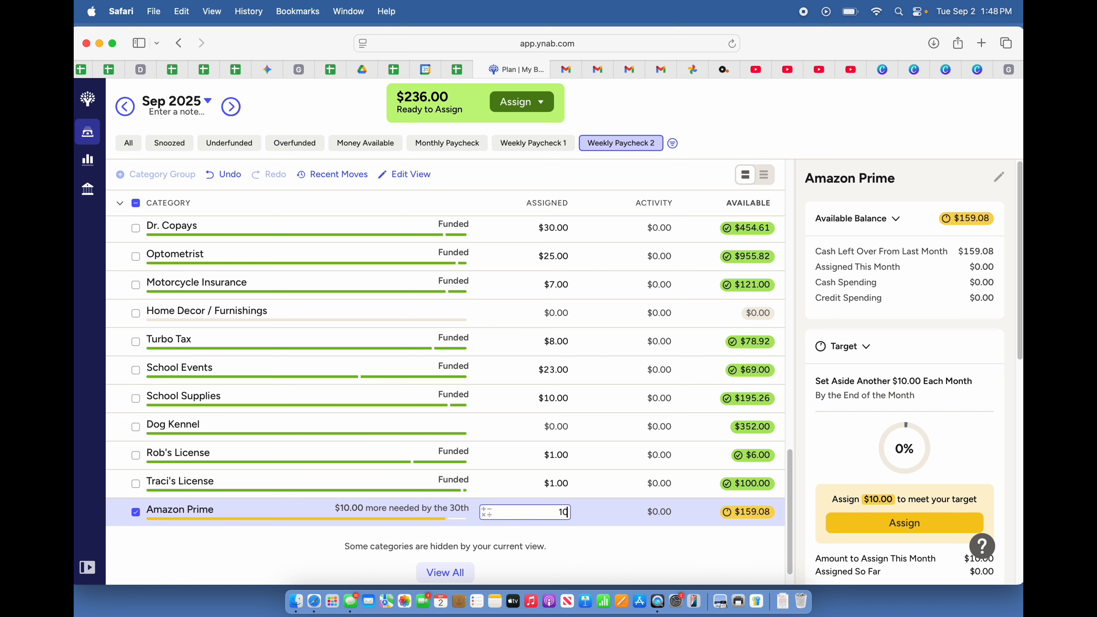
key(Return)
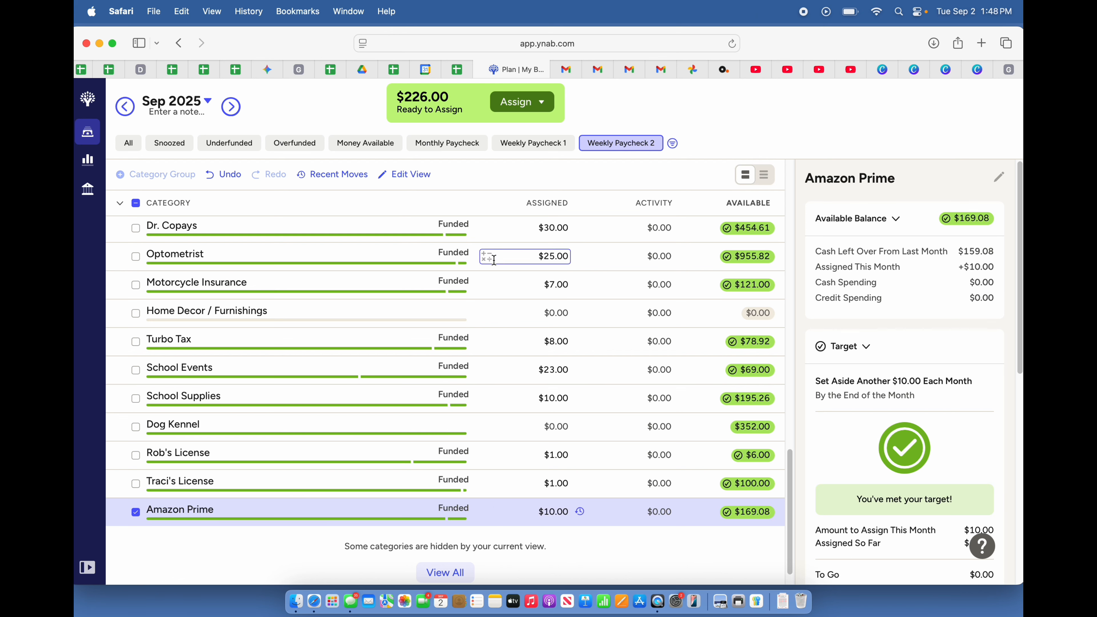
- Add $226 to the amount assigned to the SAVINGS SWEEP category under Weekly Expenses
scroll(494, 259, up, 15)
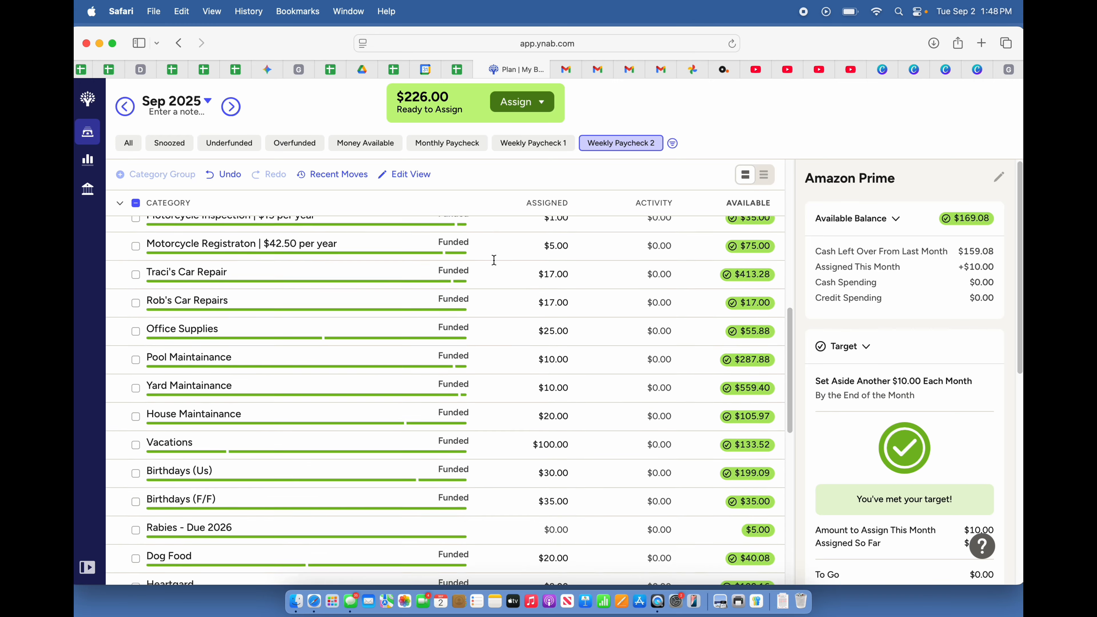
scroll(493, 260, up, 10)
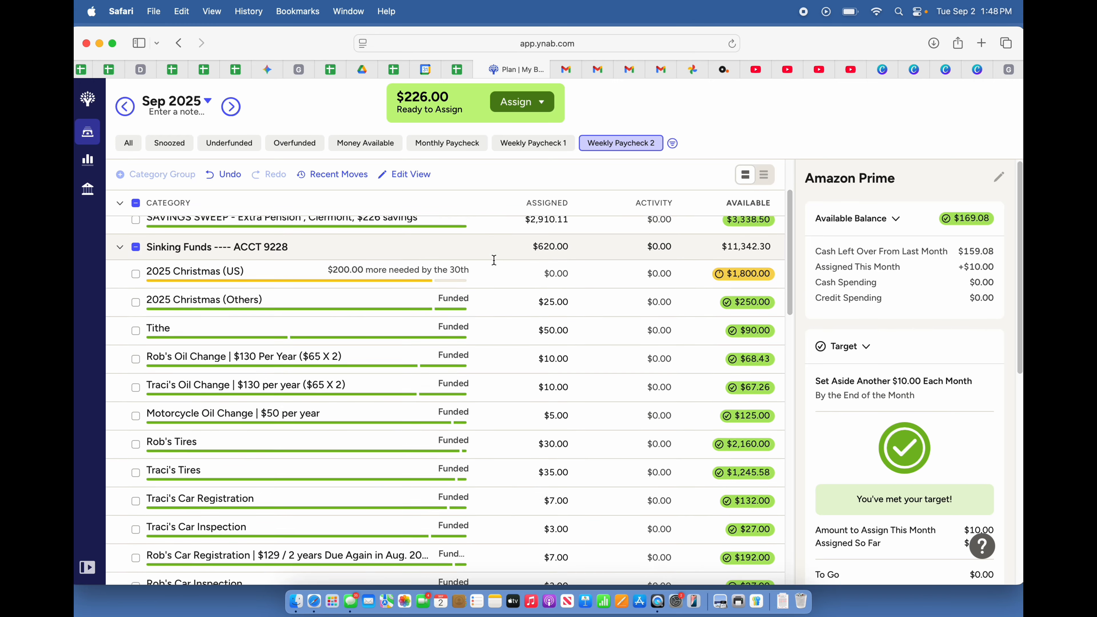
scroll(493, 260, up, 2)
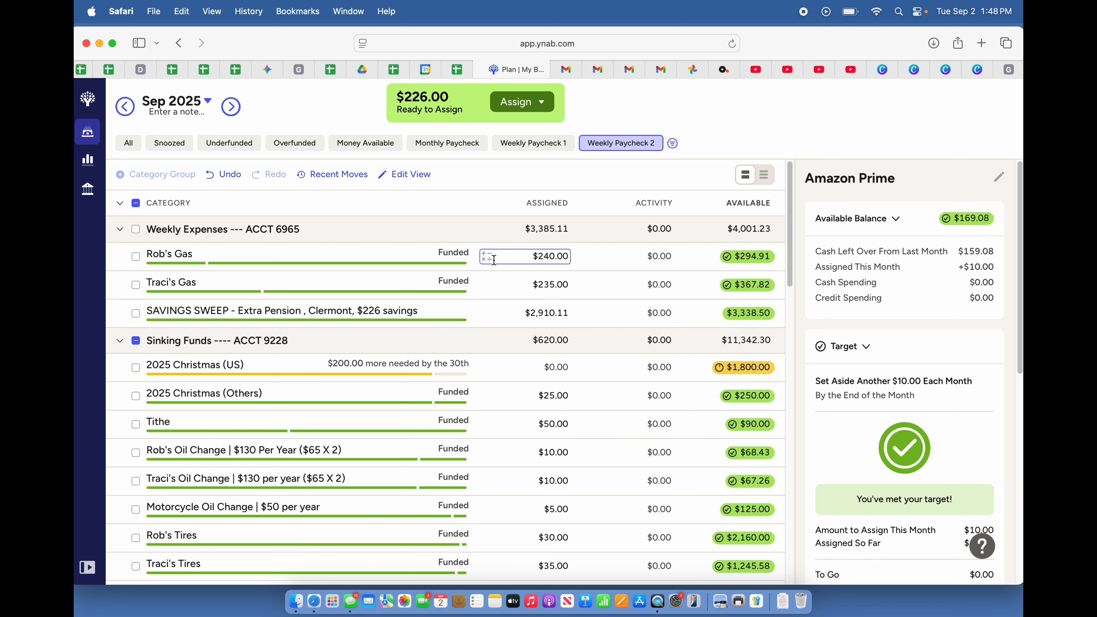
click(486, 319)
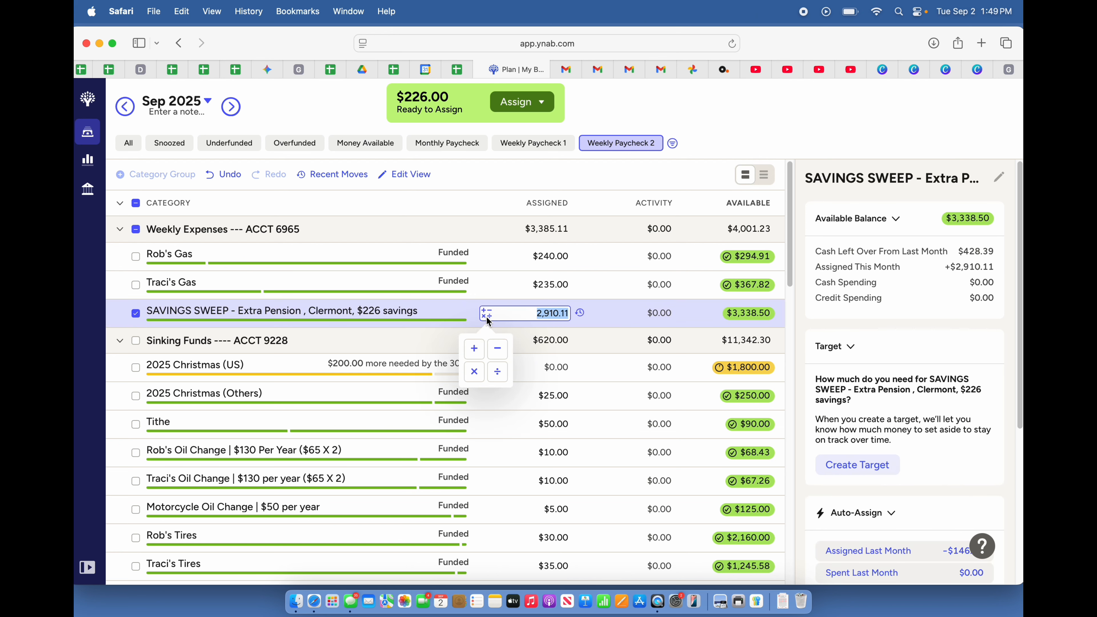
click(474, 350)
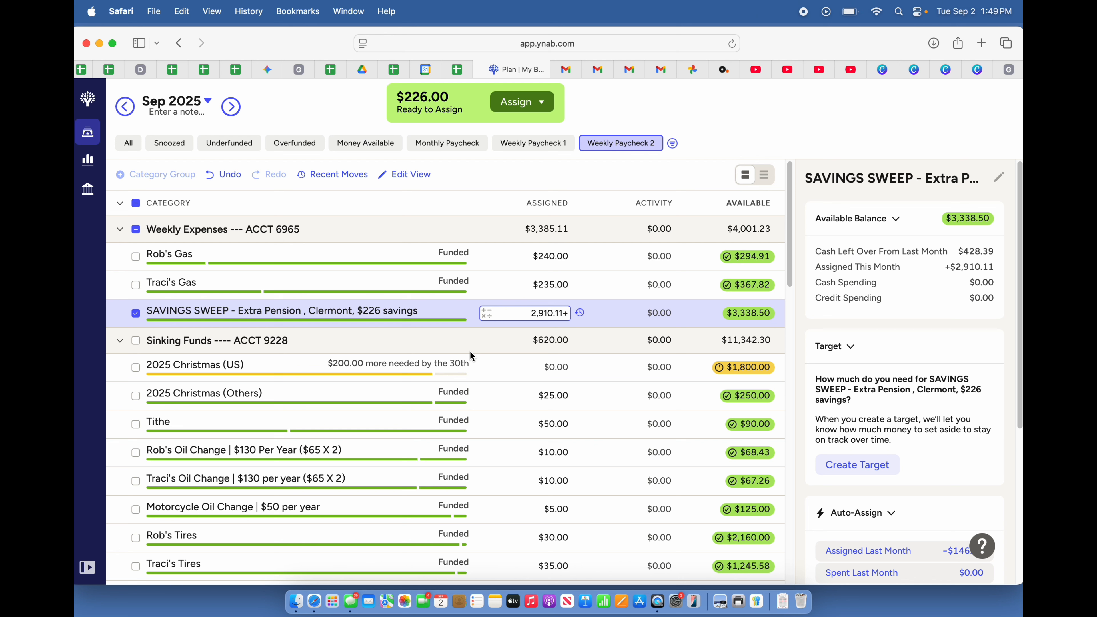
text(226)
key(Return)
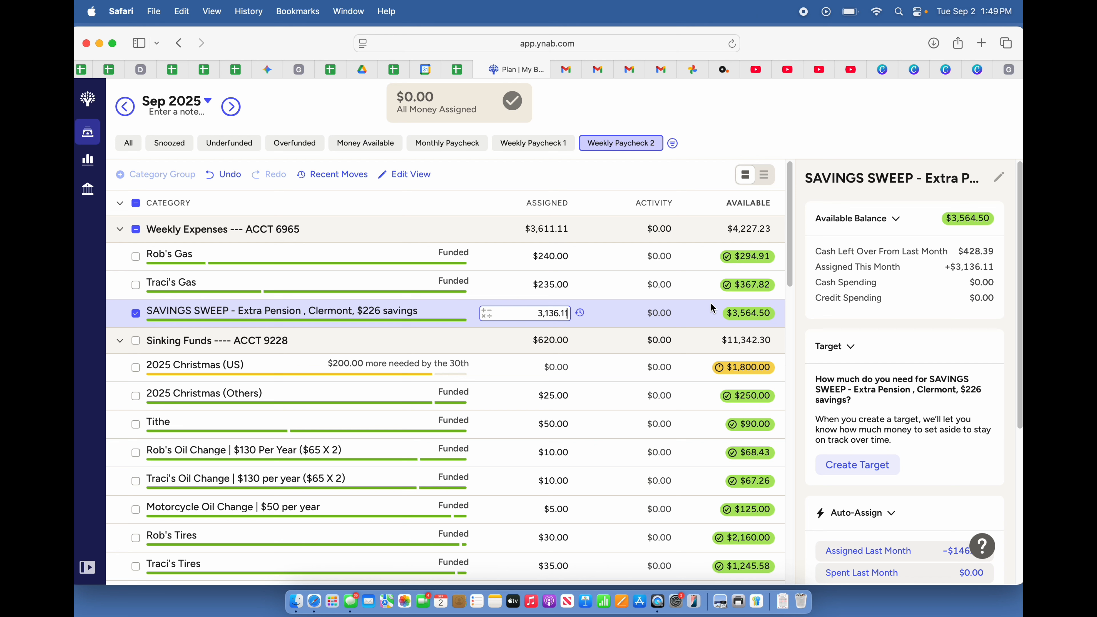
key(Return)
- Move $1,869.96 from the SAVINGS SWEEP category's available balance to Ready to Assign
click(750, 314)
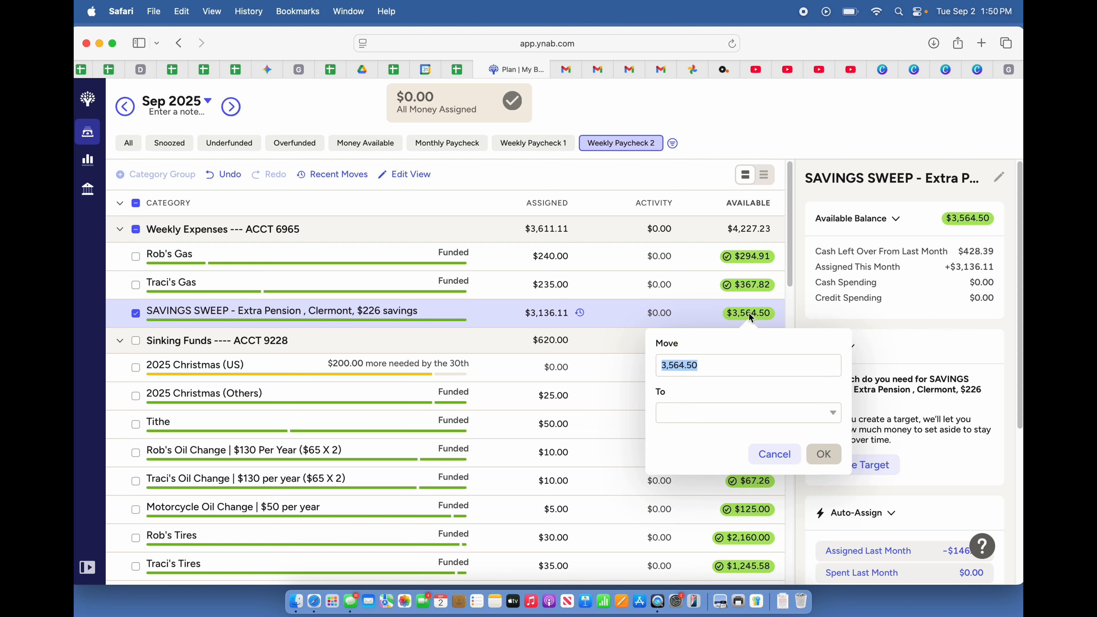
text(1869.96)
click(679, 410)
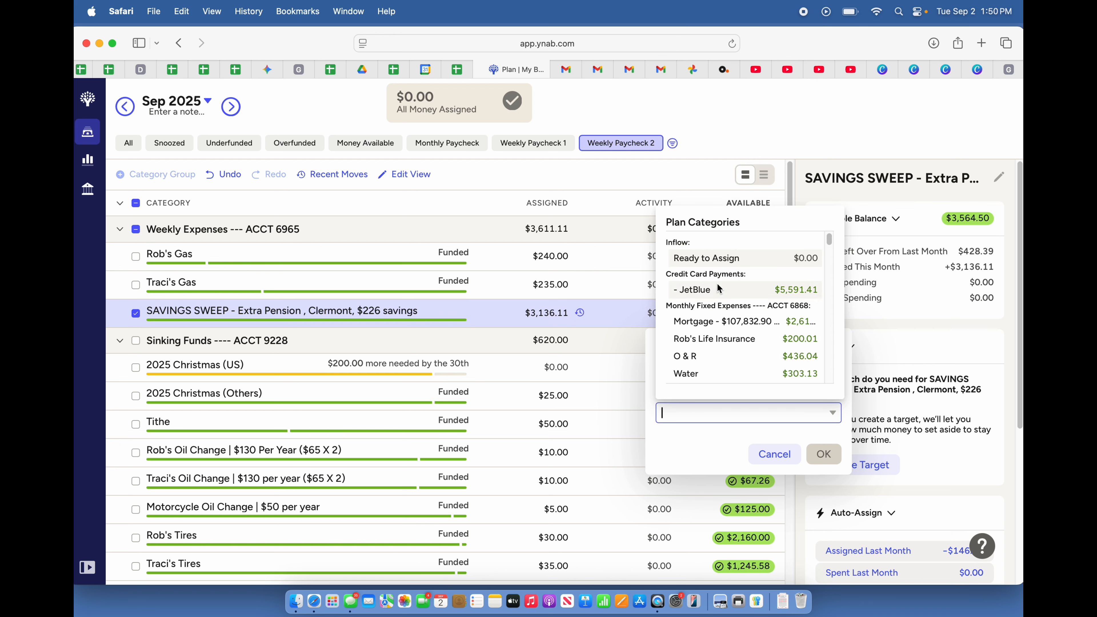
click(724, 261)
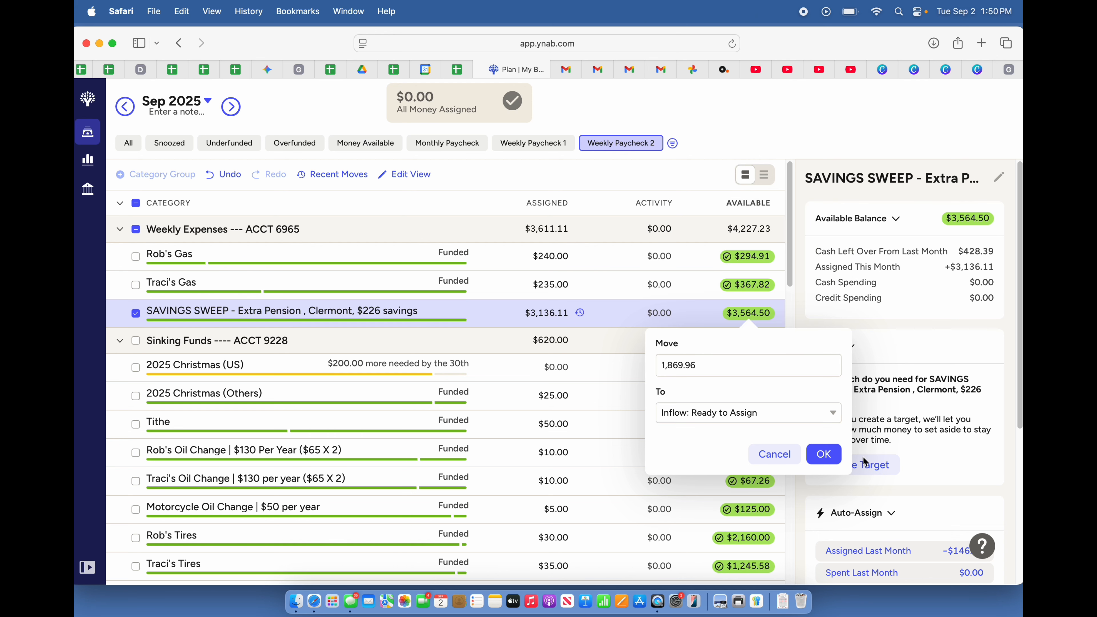
click(824, 454)
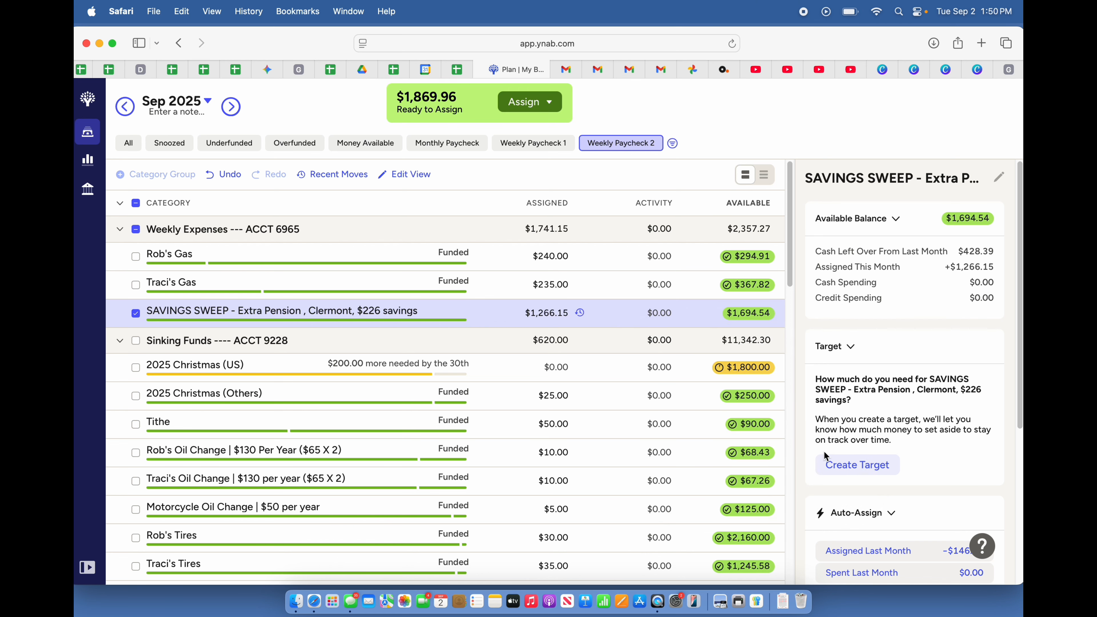